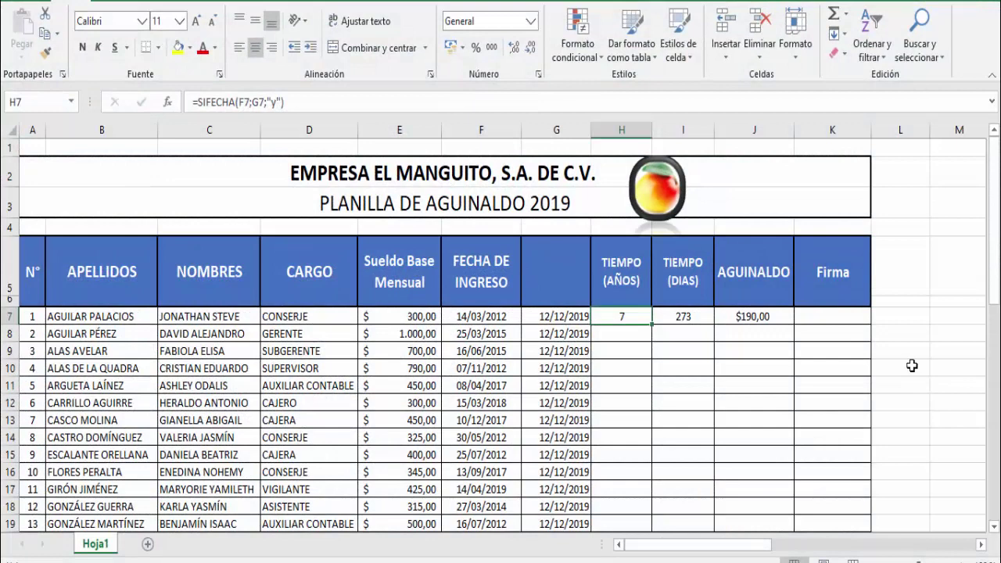
# Review the 2019 bonus payroll down to its TOTAL row, including the surname, first name, position and monthly base salary columns
pyautogui.click(911, 348)
pyautogui.click(906, 314)
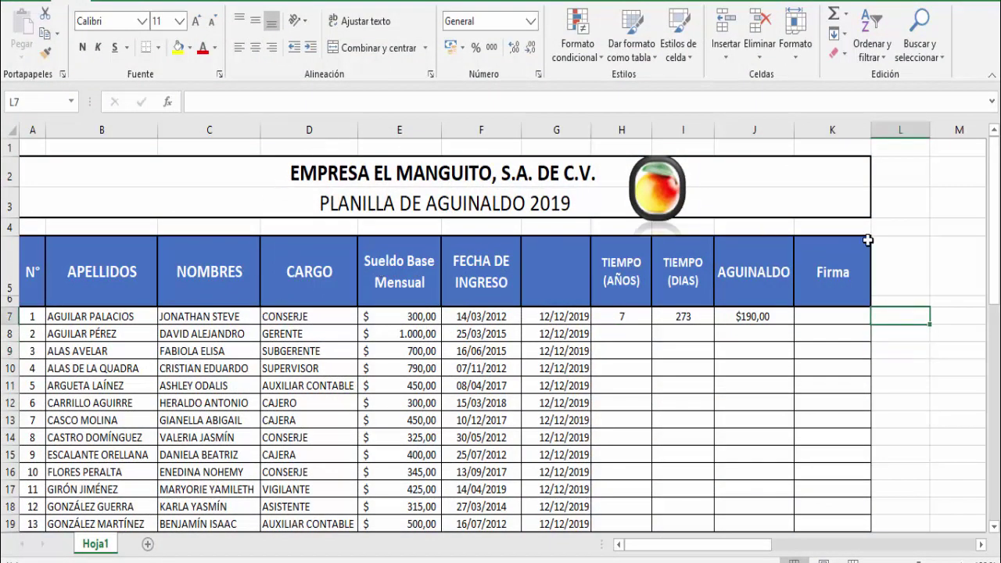
pyautogui.moveTo(997, 223); pyautogui.dragTo(995, 498)
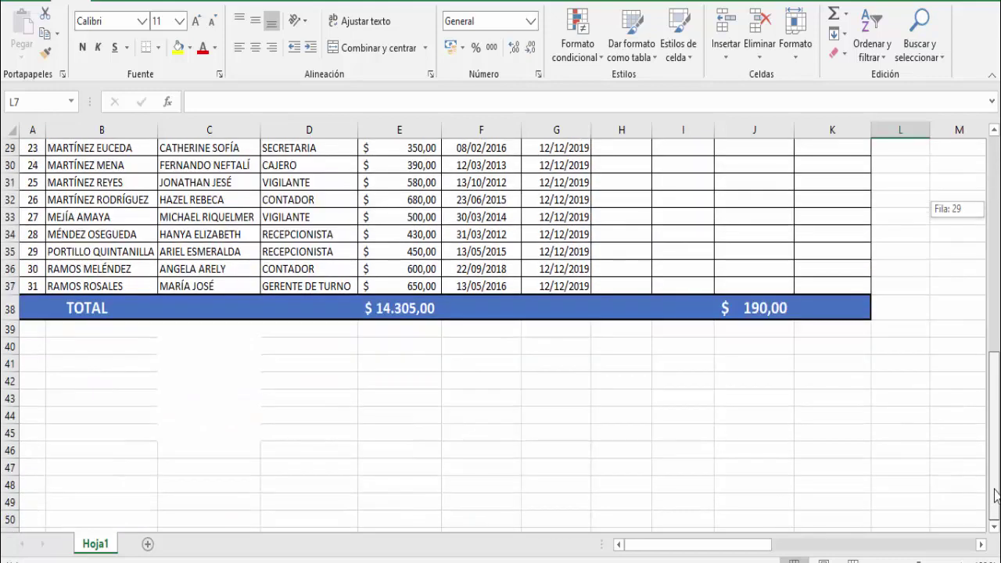
pyautogui.moveTo(995, 461); pyautogui.dragTo(996, 219)
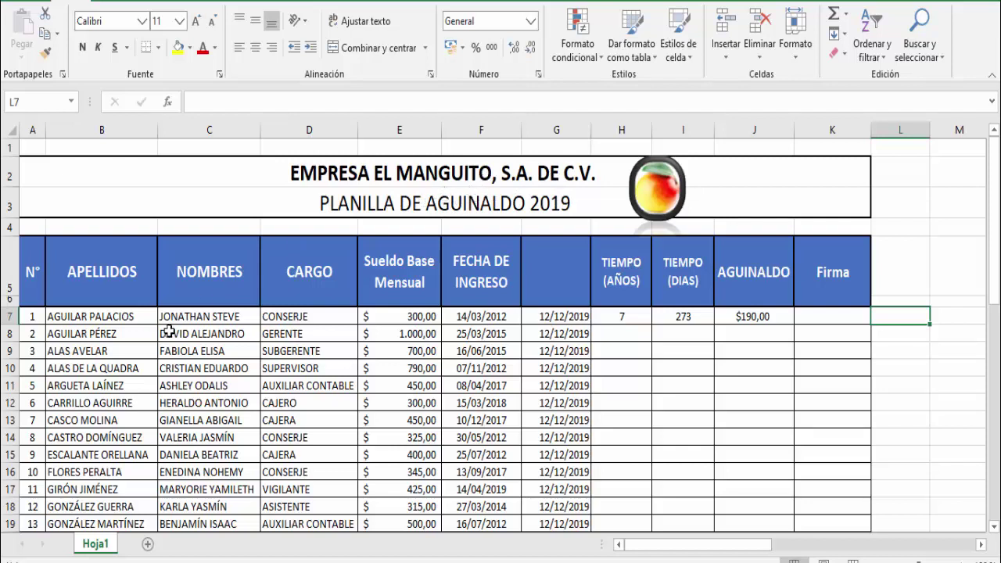
pyautogui.click(100, 316)
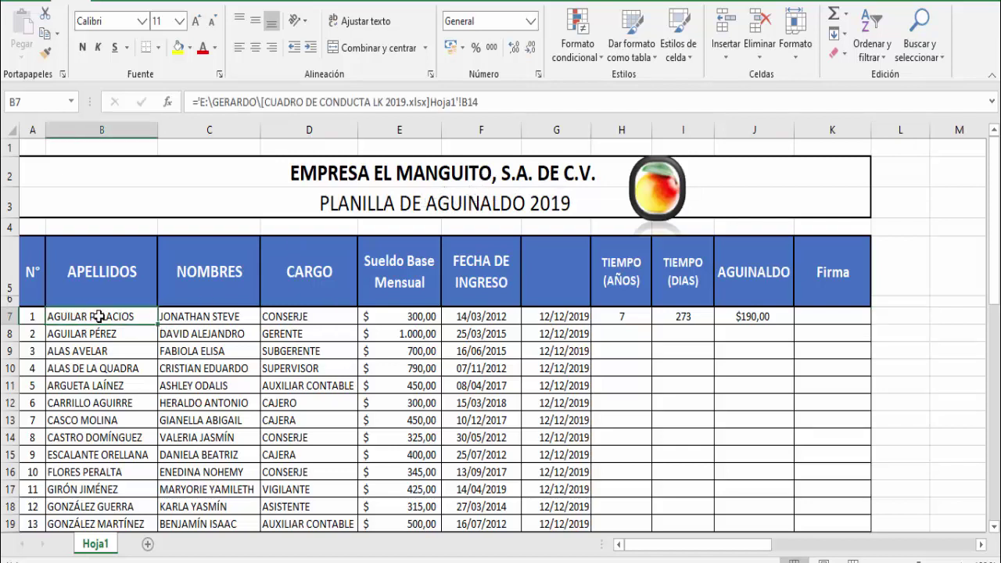
pyautogui.click(186, 316)
pyautogui.click(135, 313)
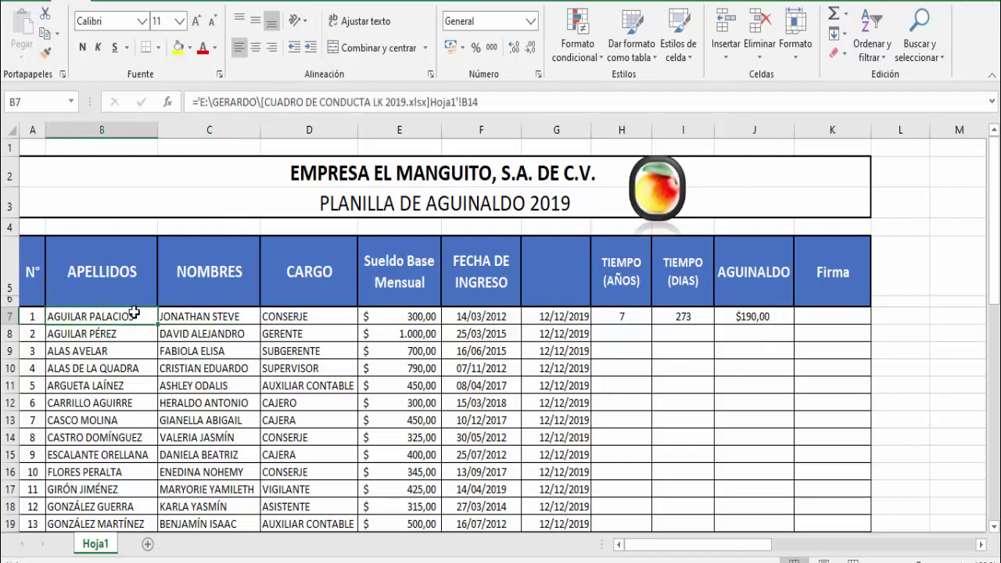
pyautogui.click(186, 316)
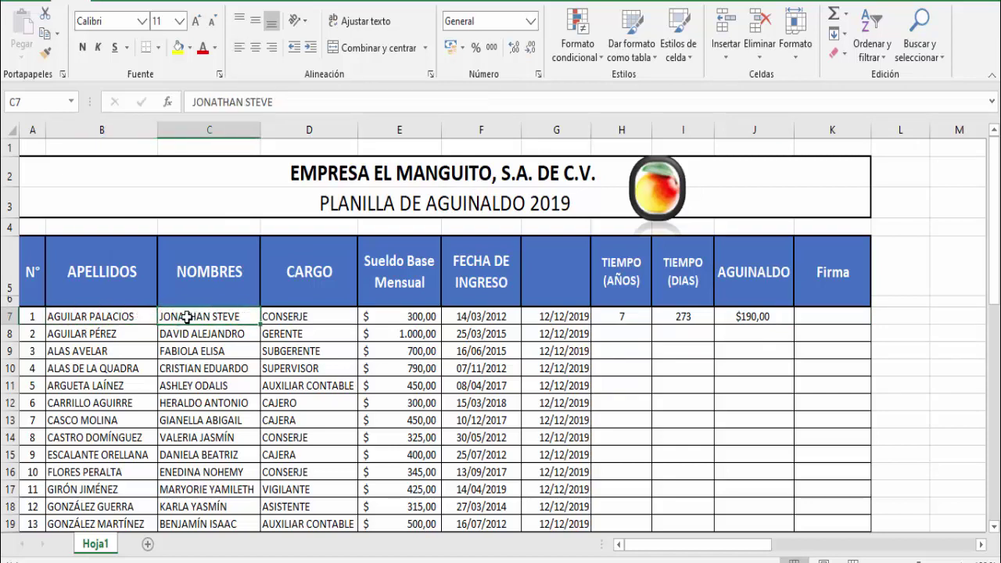
pyautogui.click(287, 318)
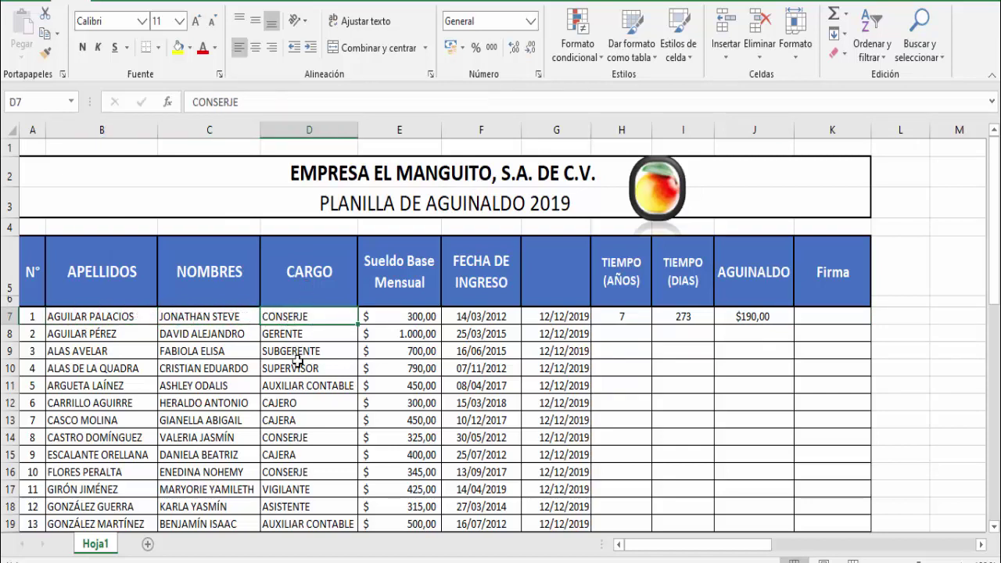
pyautogui.click(387, 318)
pyautogui.click(388, 336)
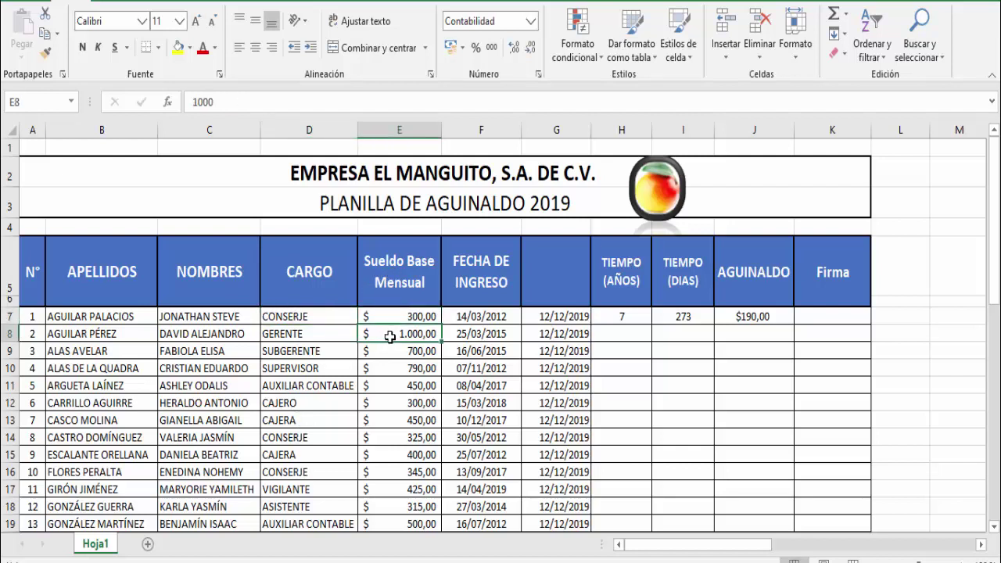
pyautogui.moveTo(994, 283)
pyautogui.mouseDown()
pyautogui.moveTo(979, 428)
pyautogui.moveTo(991, 281)
pyautogui.mouseUp()
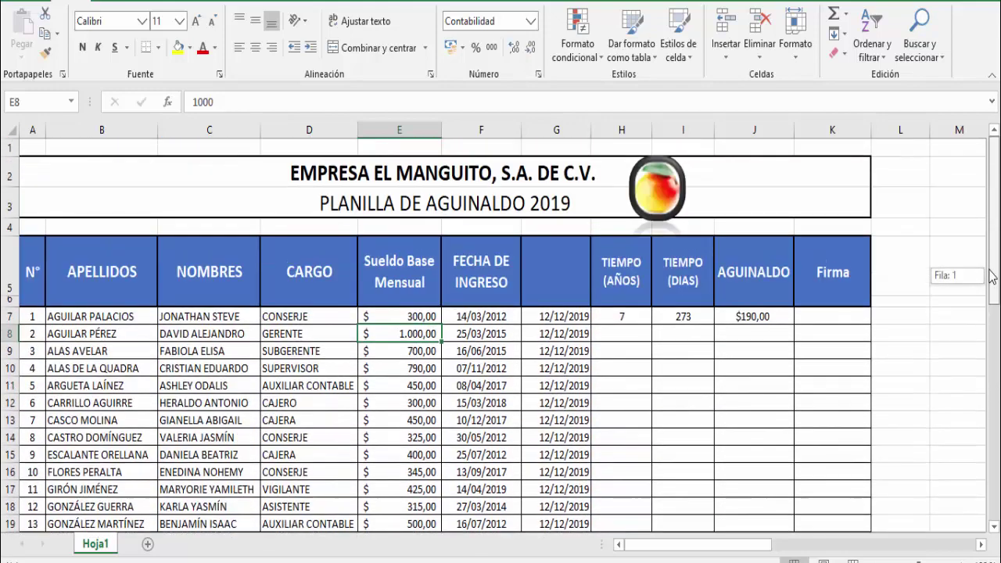
pyautogui.moveTo(991, 236); pyautogui.dragTo(991, 237)
# Examine the hire dates, the unlabelled date column G and the base salaries in the first employee rows
pyautogui.click(477, 317)
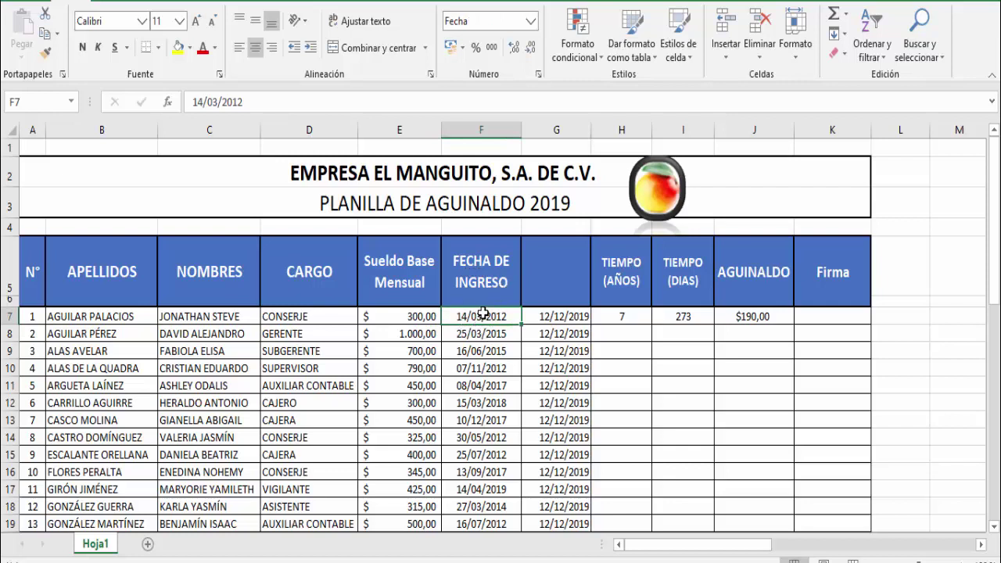
pyautogui.click(480, 333)
pyautogui.click(474, 353)
pyautogui.click(477, 337)
pyautogui.click(478, 317)
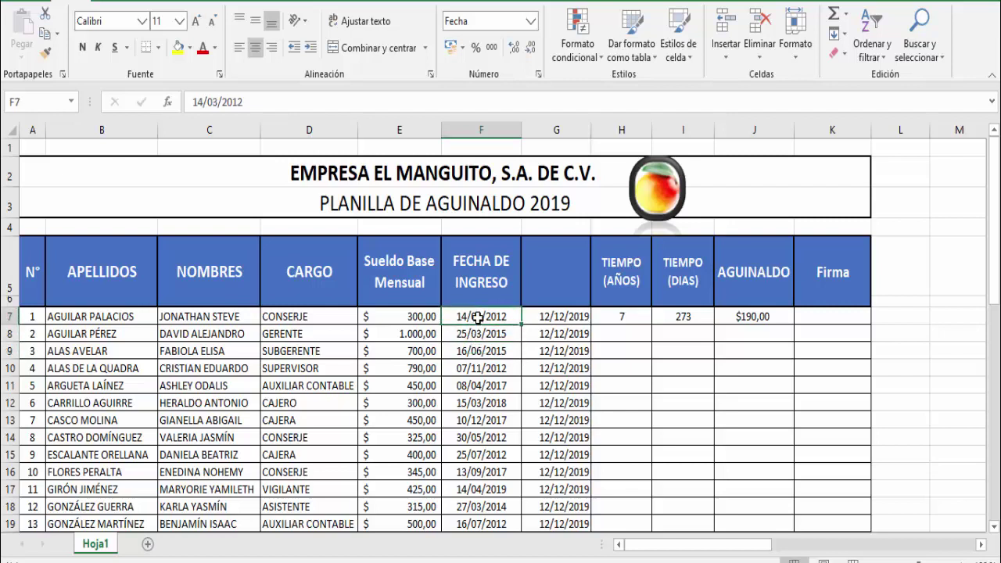
pyautogui.click(550, 316)
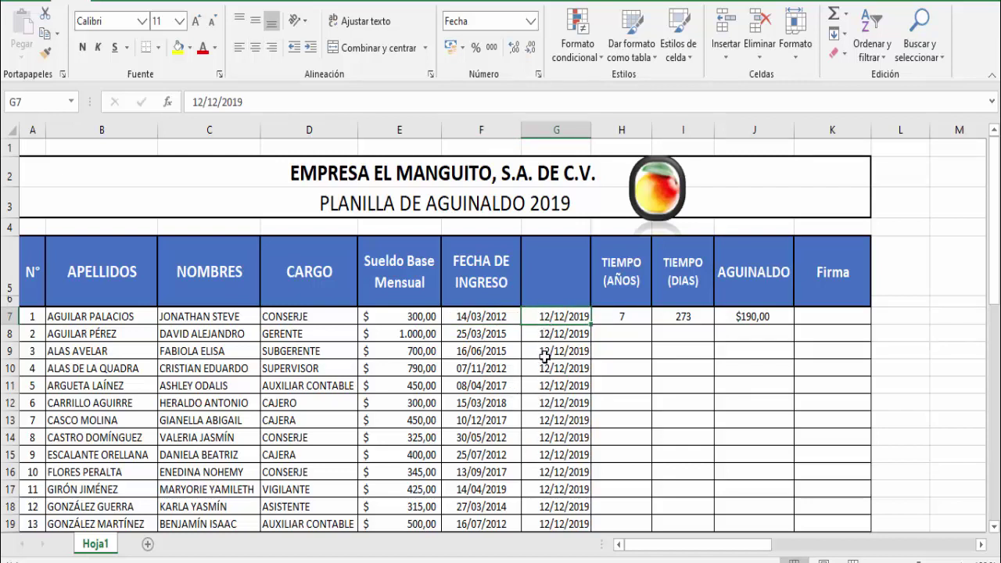
pyautogui.moveTo(576, 316); pyautogui.dragTo(572, 333)
pyautogui.click(572, 333)
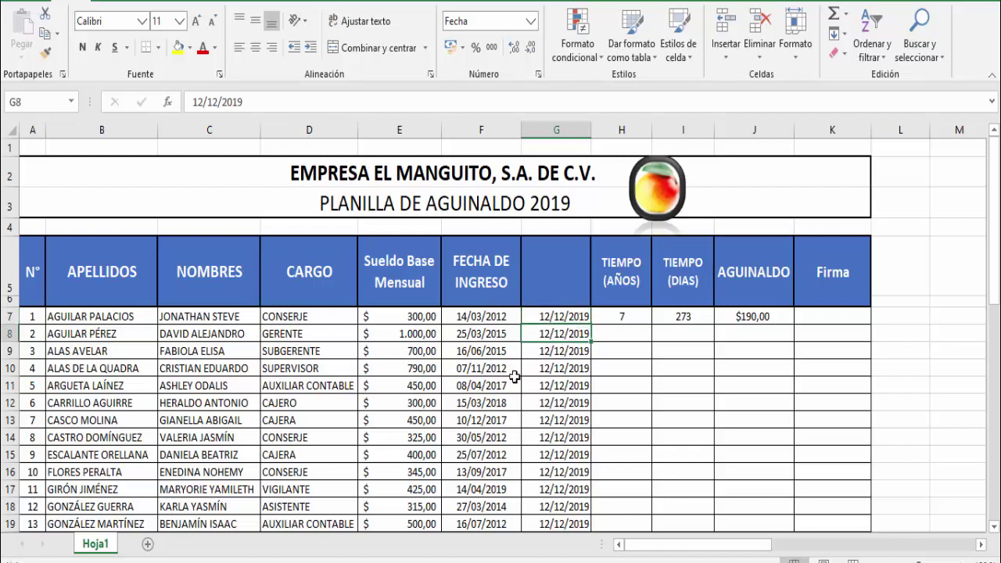
pyautogui.click(409, 313)
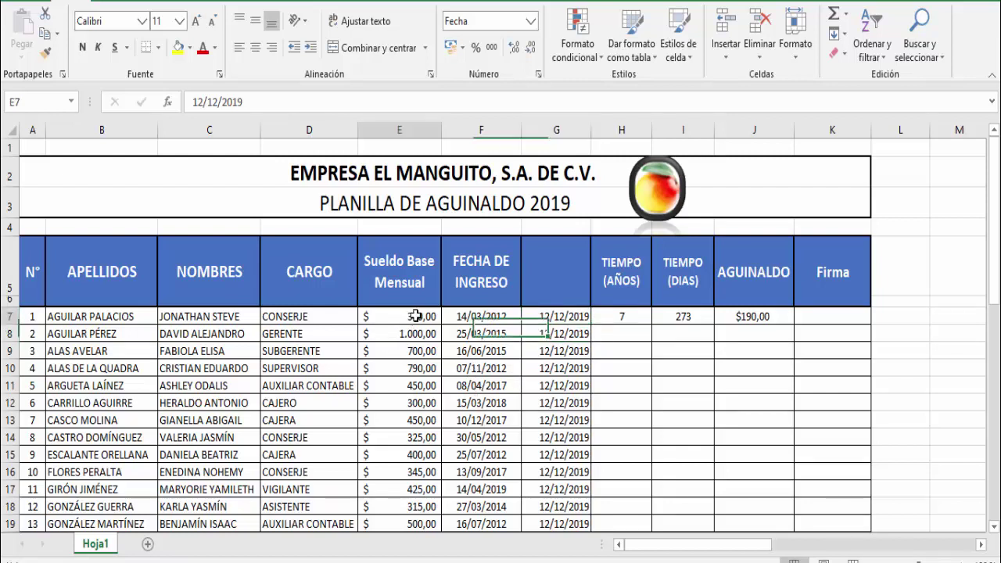
pyautogui.click(410, 333)
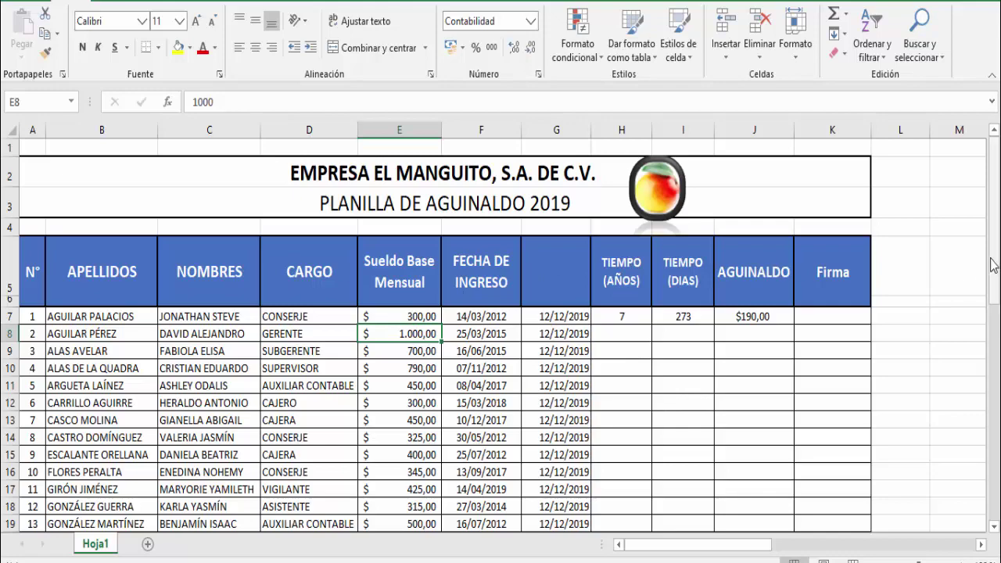
pyautogui.moveTo(994, 258); pyautogui.dragTo(993, 227)
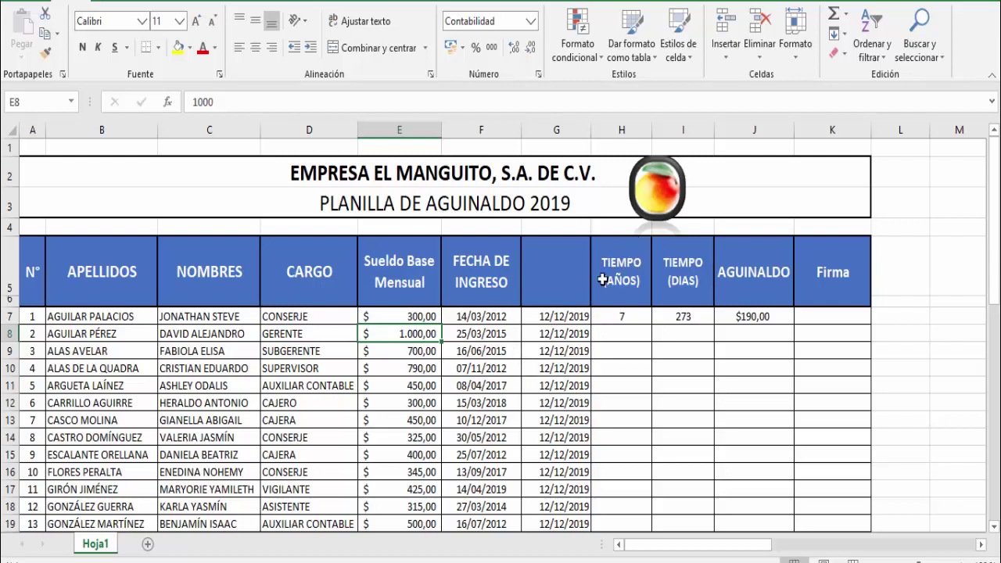
# Review the TIEMPO (AÑOS), TIEMPO (DIAS) and AGUINALDO headers and the first employee's dates in F7 and G7
pyautogui.click(626, 274)
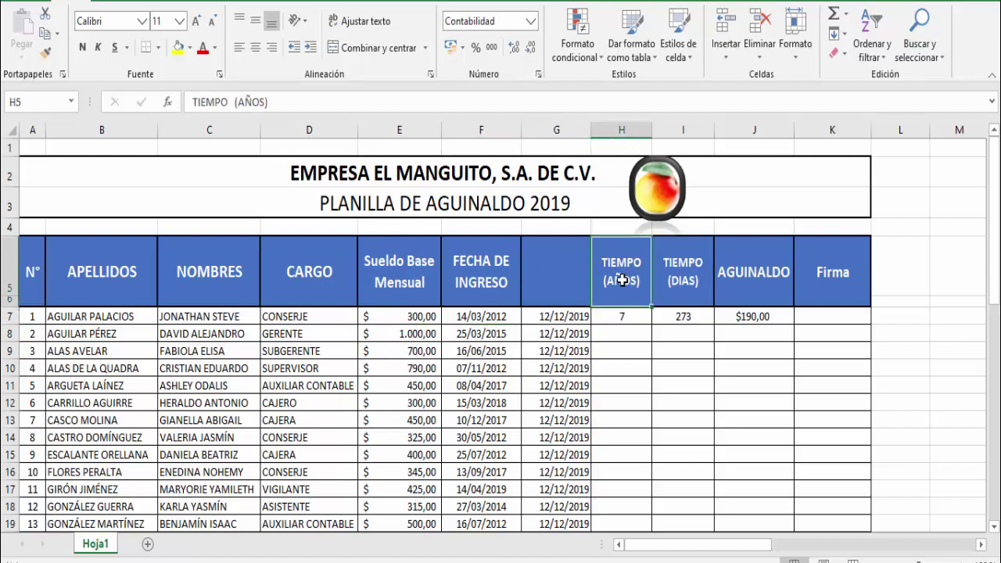
pyautogui.click(691, 281)
pyautogui.press('Left')
pyautogui.click(688, 282)
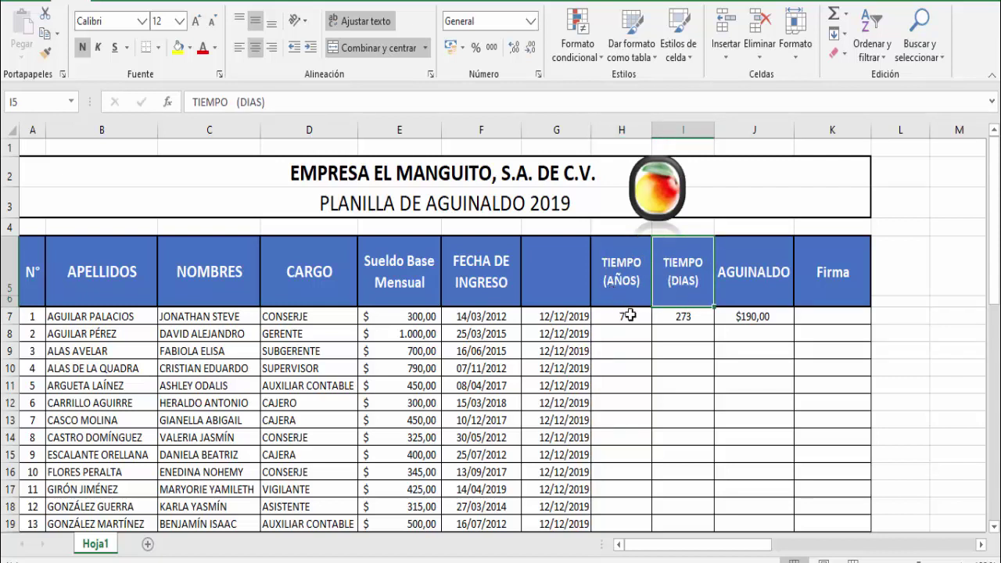
pyautogui.click(754, 275)
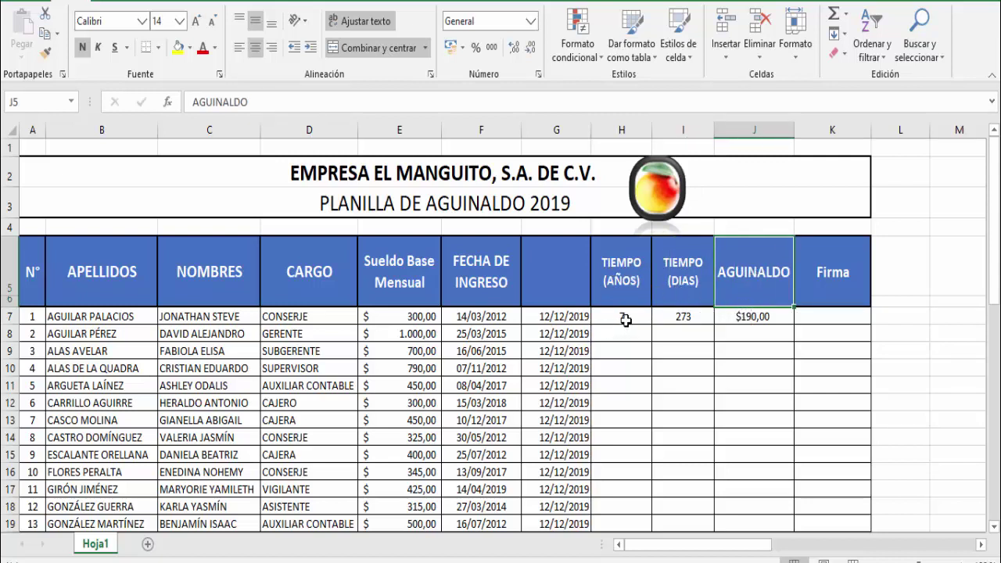
pyautogui.click(471, 316)
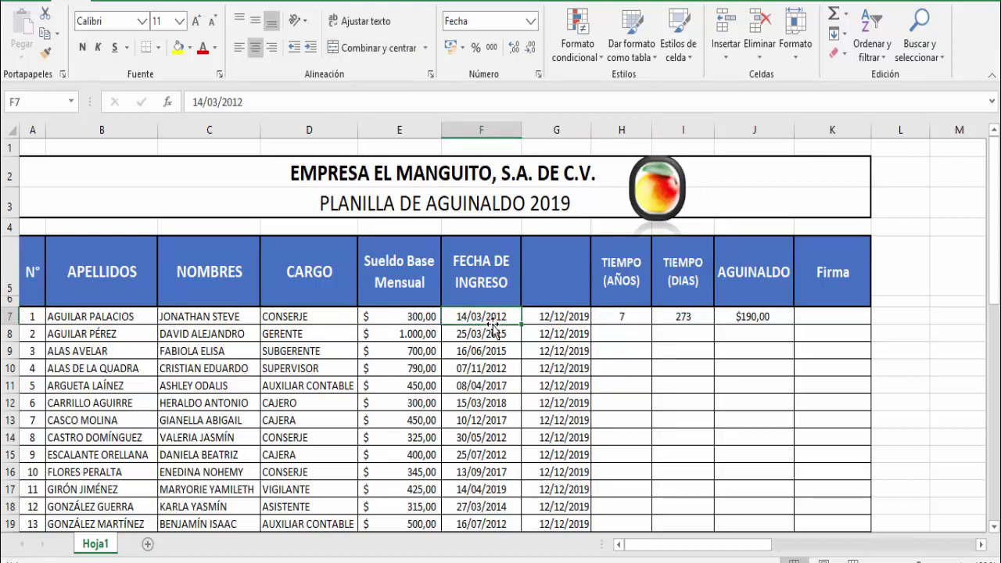
pyautogui.click(573, 316)
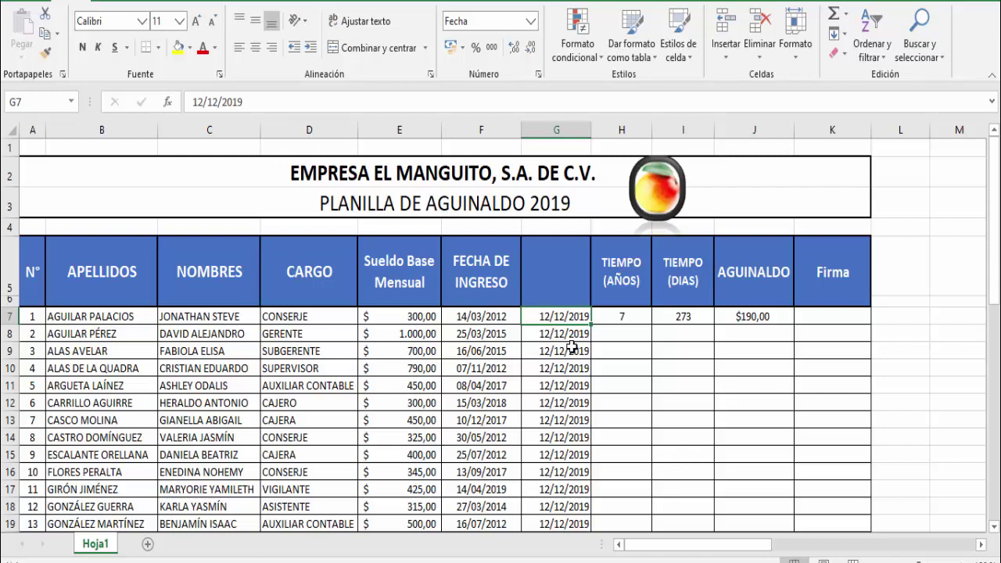
pyautogui.click(500, 317)
pyautogui.click(542, 316)
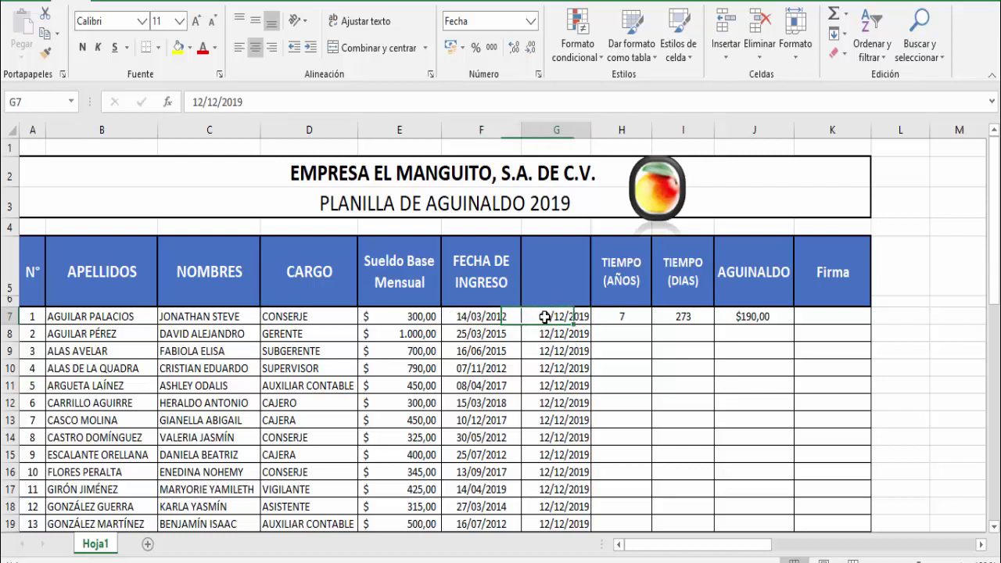
# Inspect the SIFECHA formula for years of service in H7 and its date references, leaving it unaltered
pyautogui.click(623, 317)
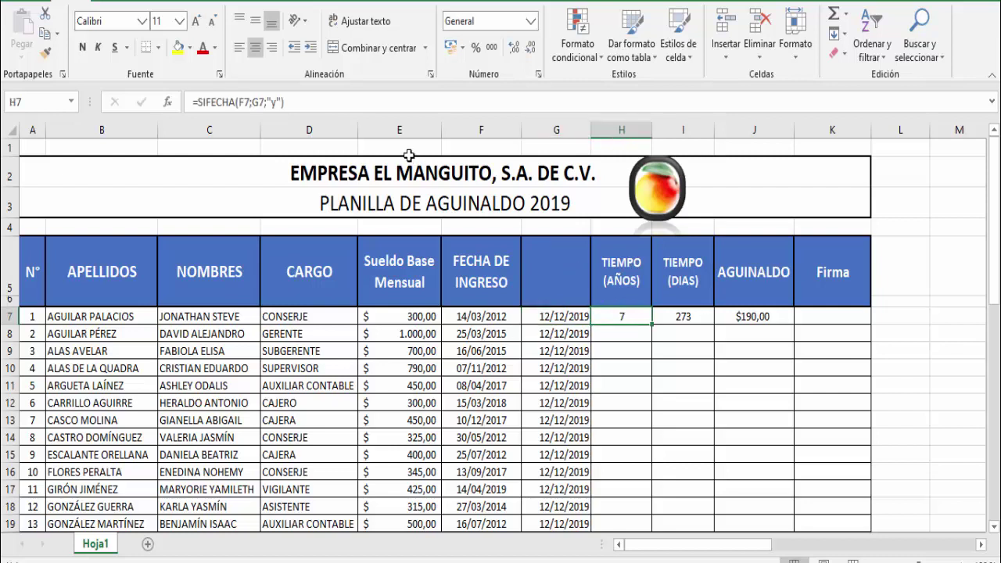
pyautogui.click(277, 102)
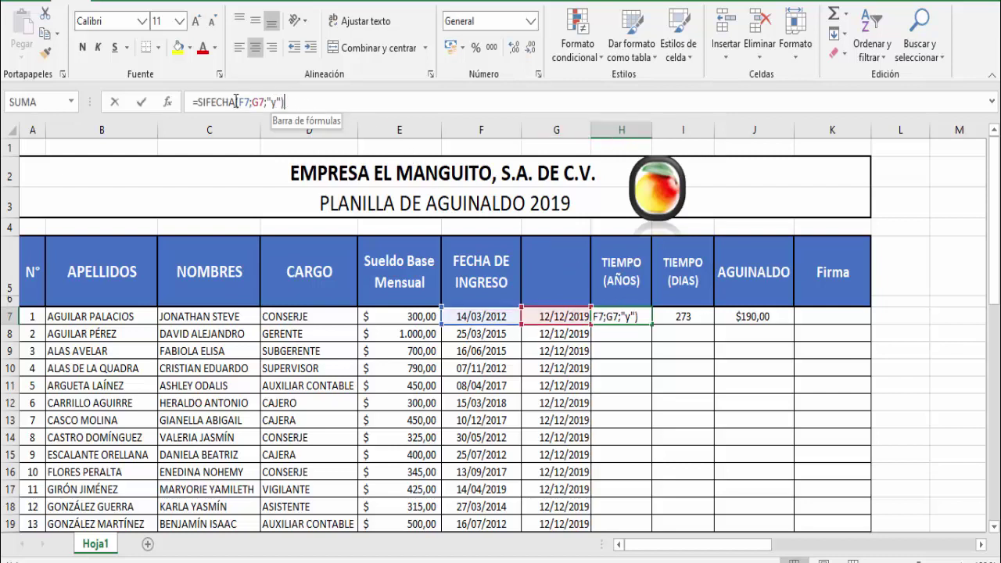
pyautogui.moveTo(278, 101); pyautogui.dragTo(193, 104)
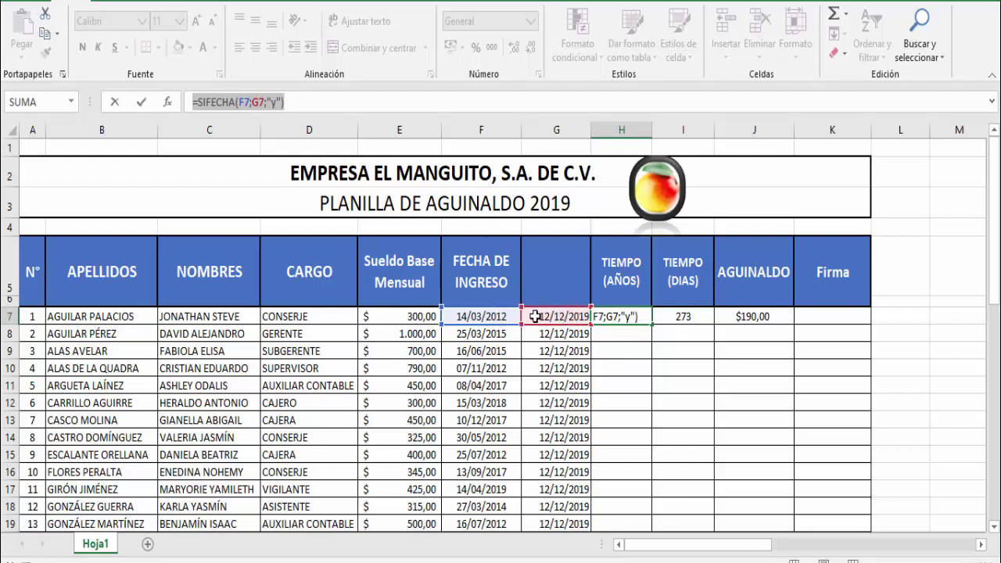
pyautogui.click(290, 102)
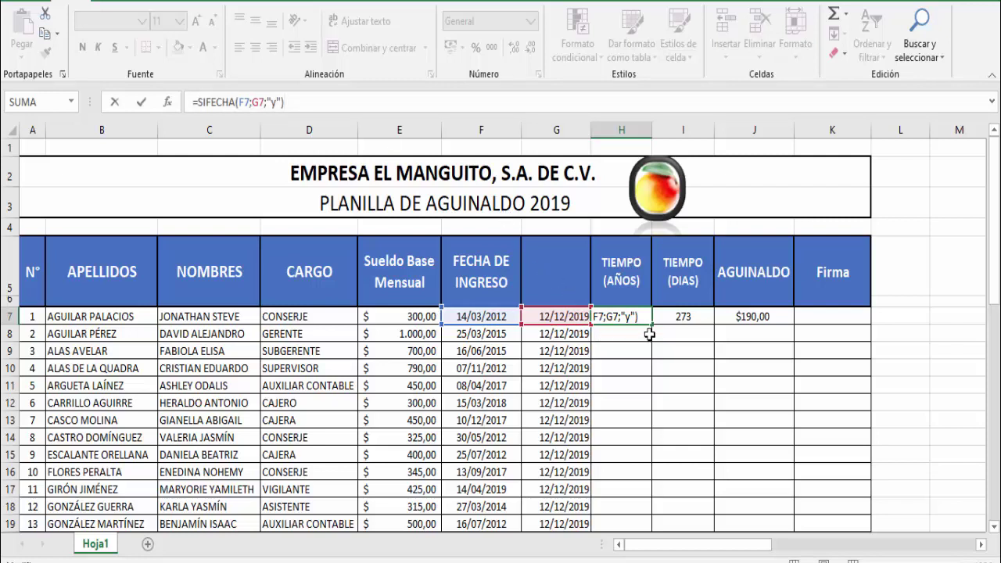
pyautogui.click(676, 333)
pyautogui.click(628, 316)
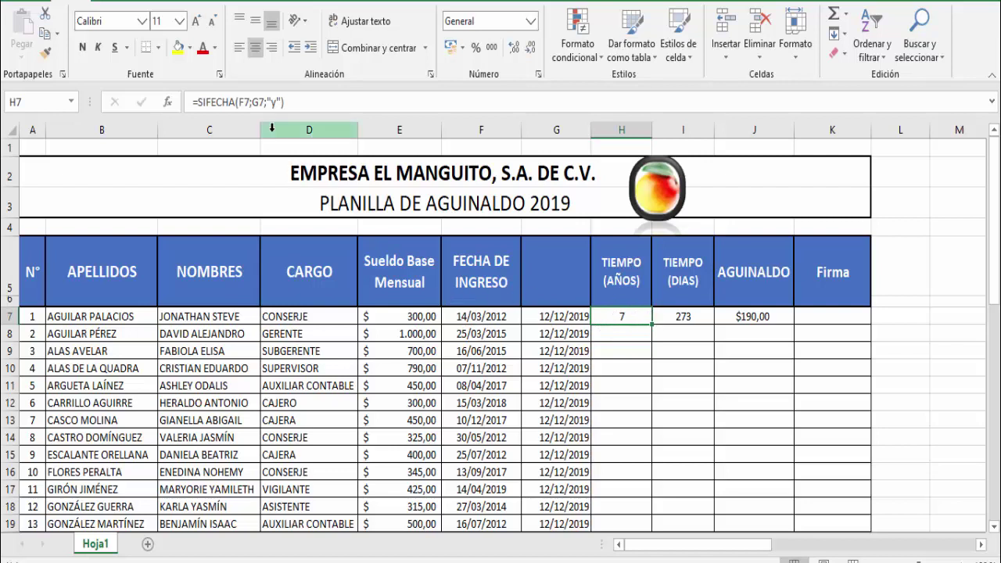
# Inspect the SIFECHA formula for days of service in I7 and compare it with the years cell H7 and the bonus cell J7
pyautogui.click(696, 316)
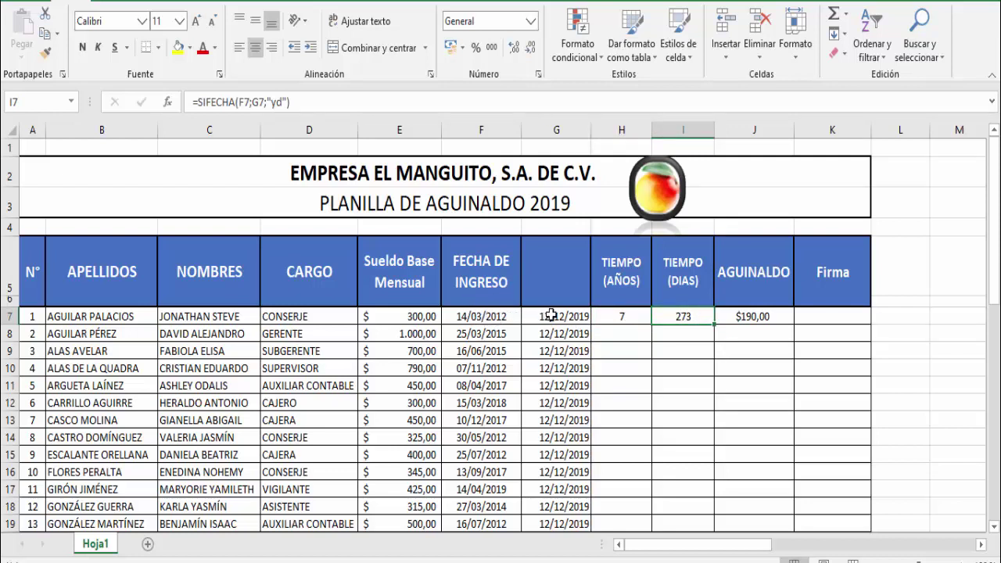
pyautogui.click(291, 101)
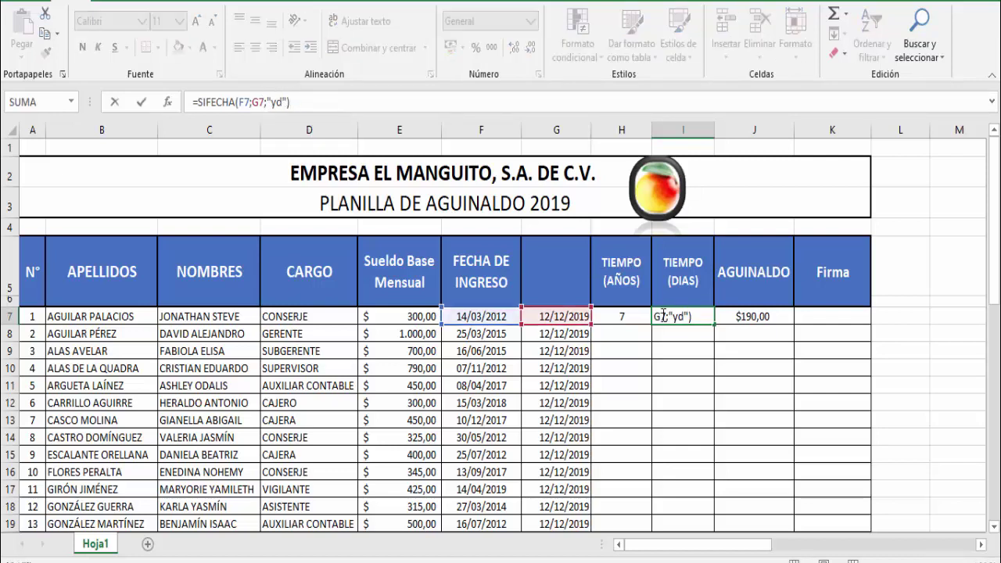
pyautogui.press('Return')
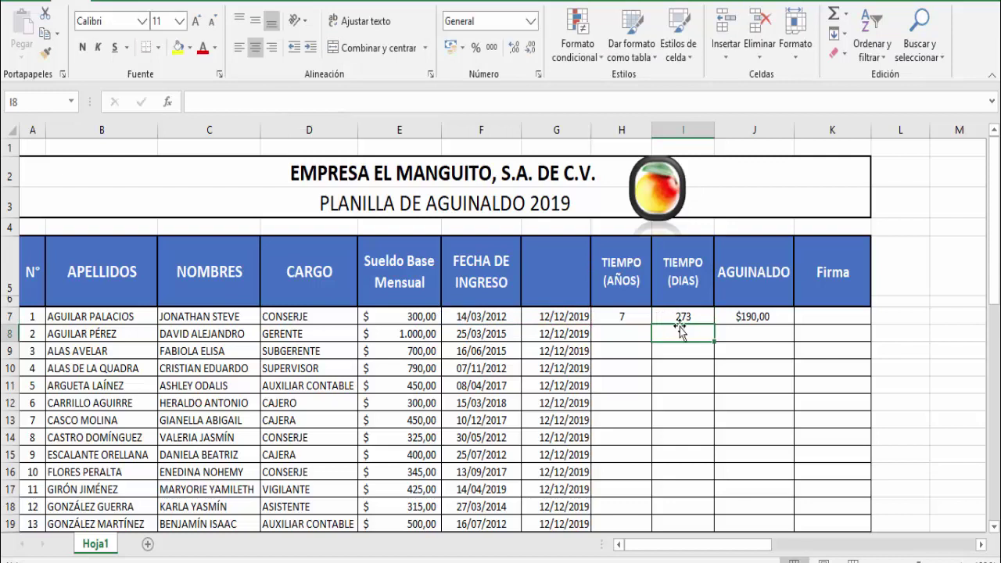
pyautogui.click(683, 317)
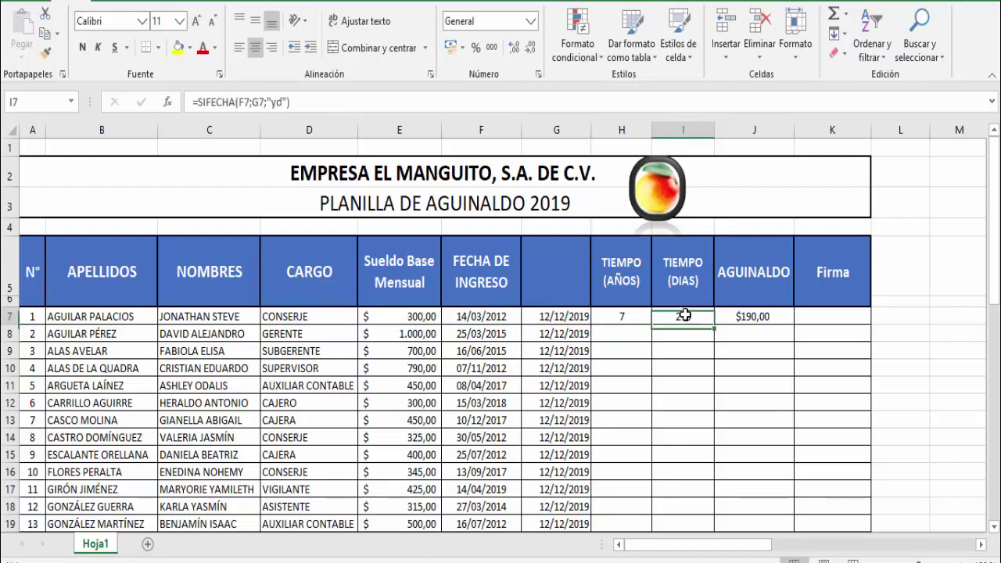
pyautogui.click(631, 315)
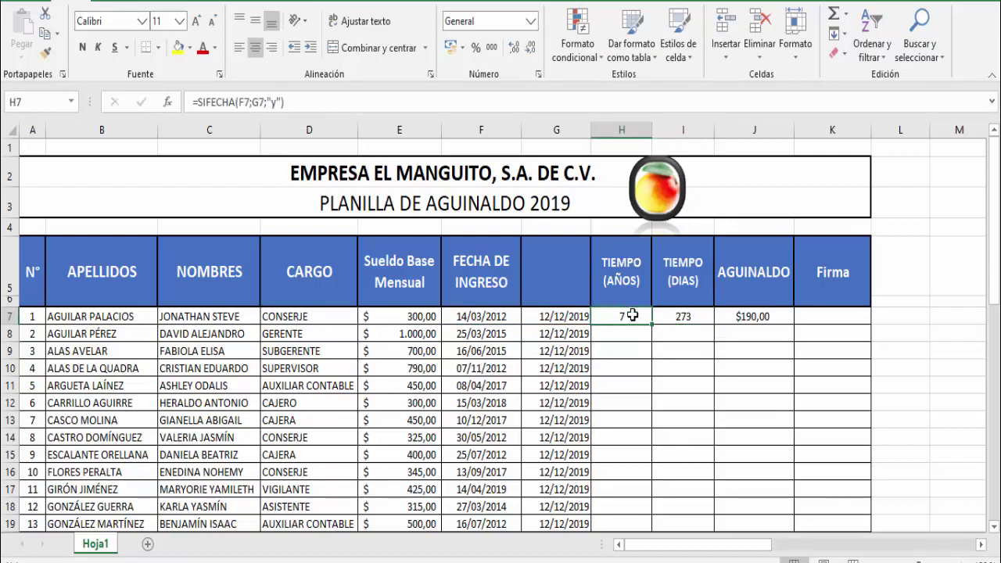
pyautogui.click(700, 318)
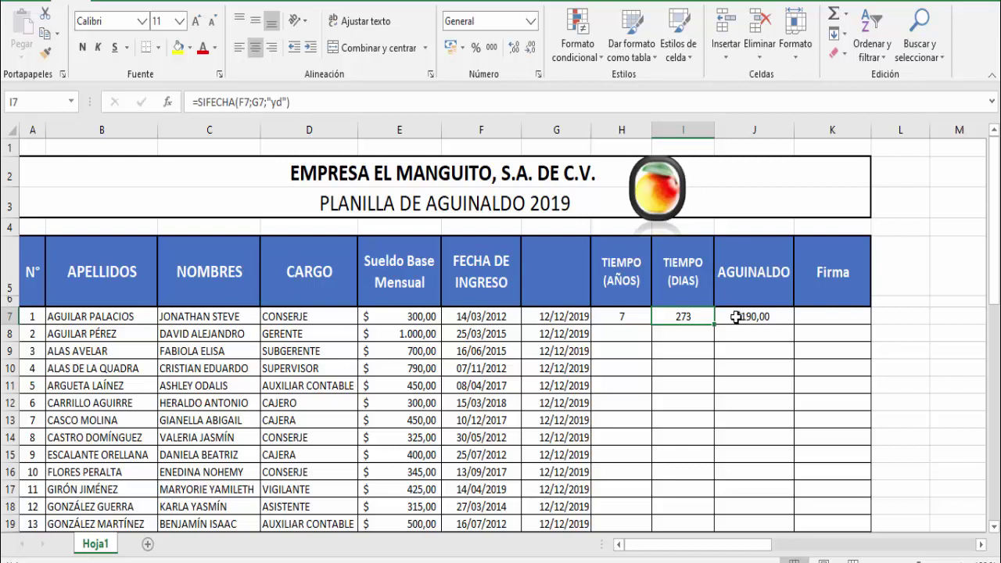
pyautogui.click(738, 317)
pyautogui.click(639, 317)
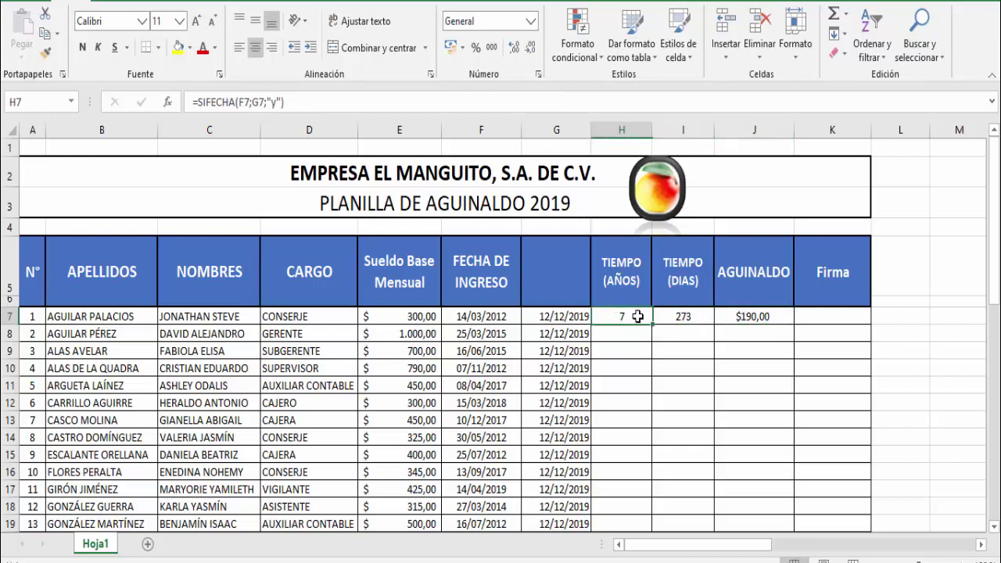
pyautogui.click(684, 317)
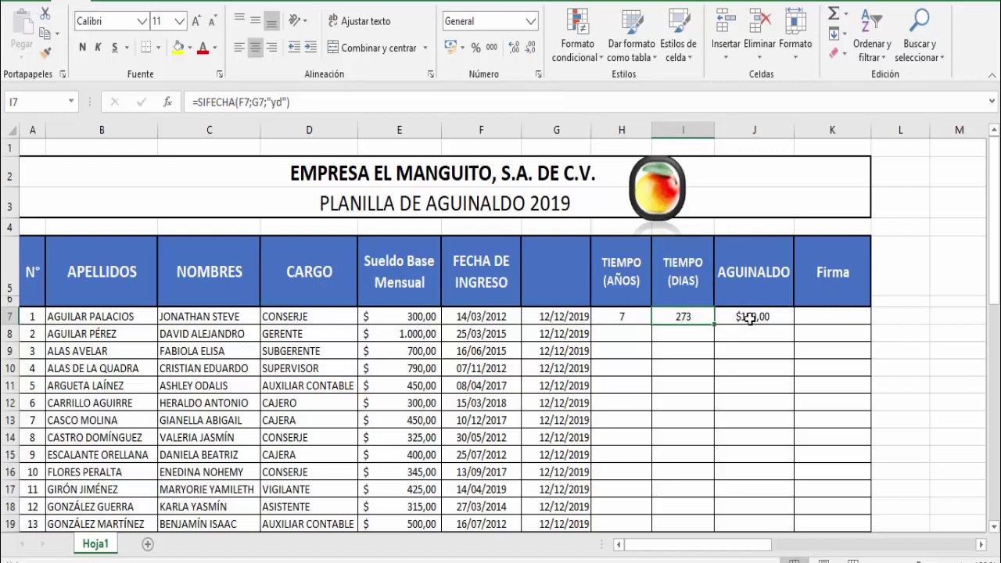
# Inspect the nested SI formula for the bonus in J7 and its salary, years and days references, leaving it unaltered
pyautogui.click(749, 317)
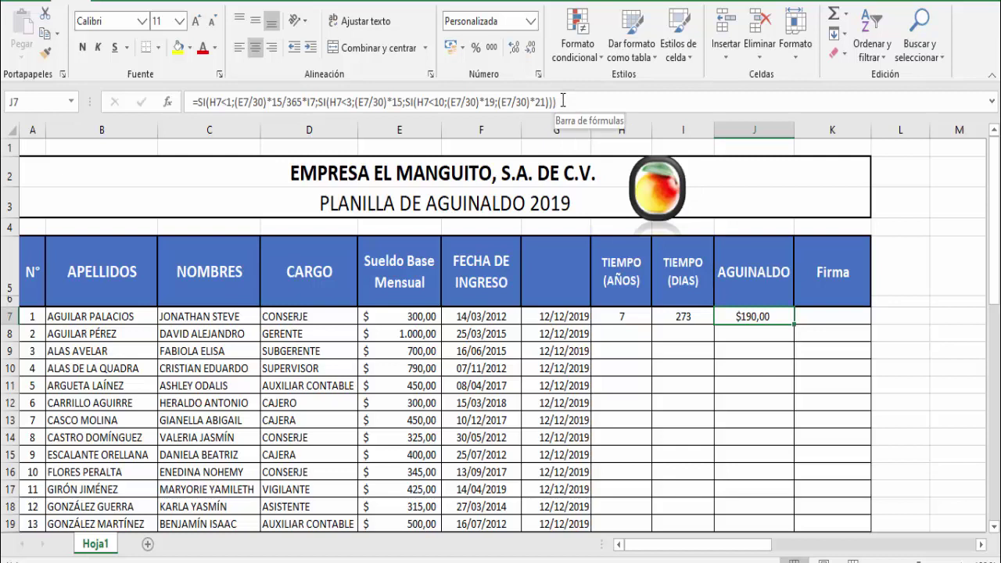
pyautogui.moveTo(562, 100); pyautogui.dragTo(178, 88)
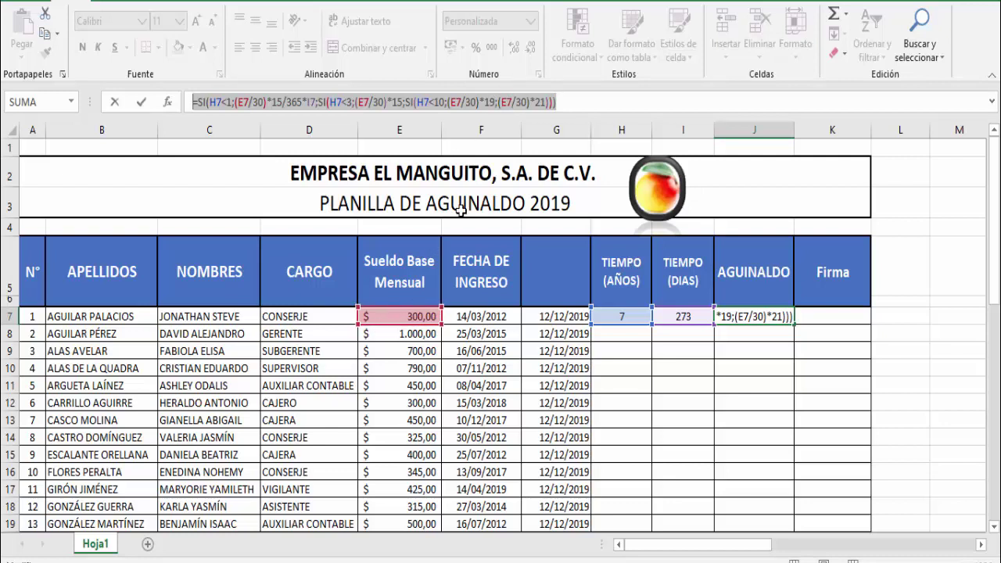
pyautogui.click(564, 101)
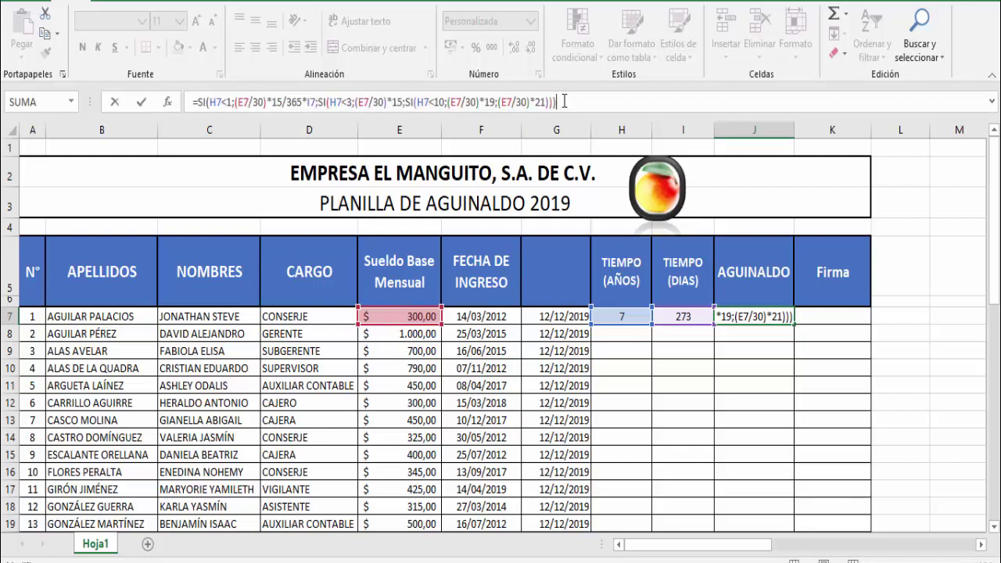
pyautogui.moveTo(563, 102); pyautogui.dragTo(187, 86)
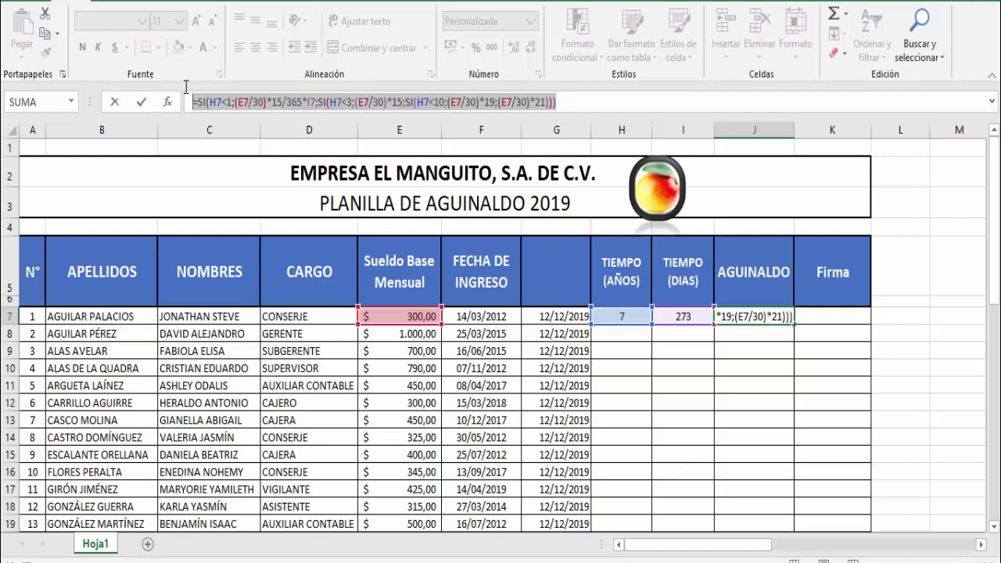
pyautogui.click(563, 101)
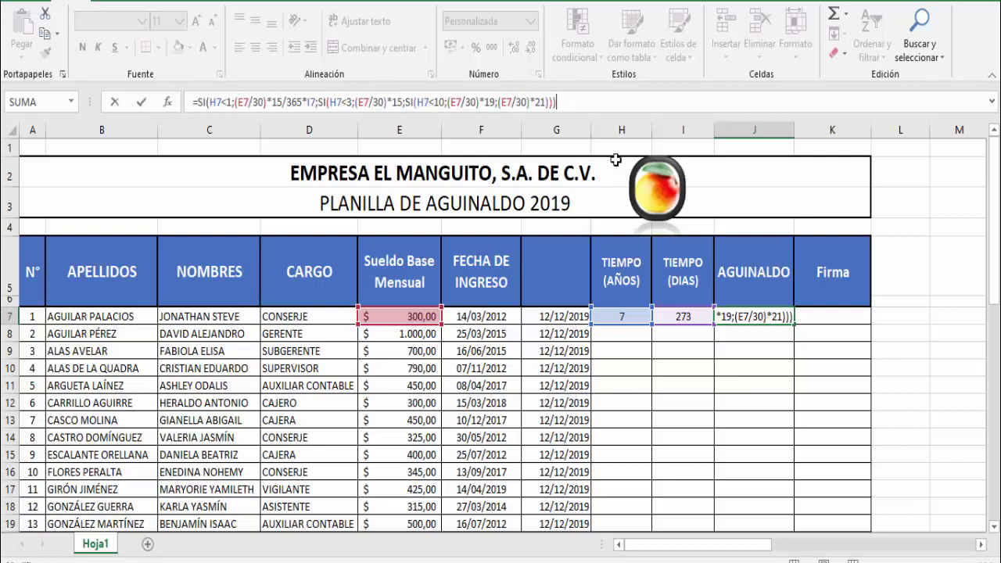
pyautogui.press('Return')
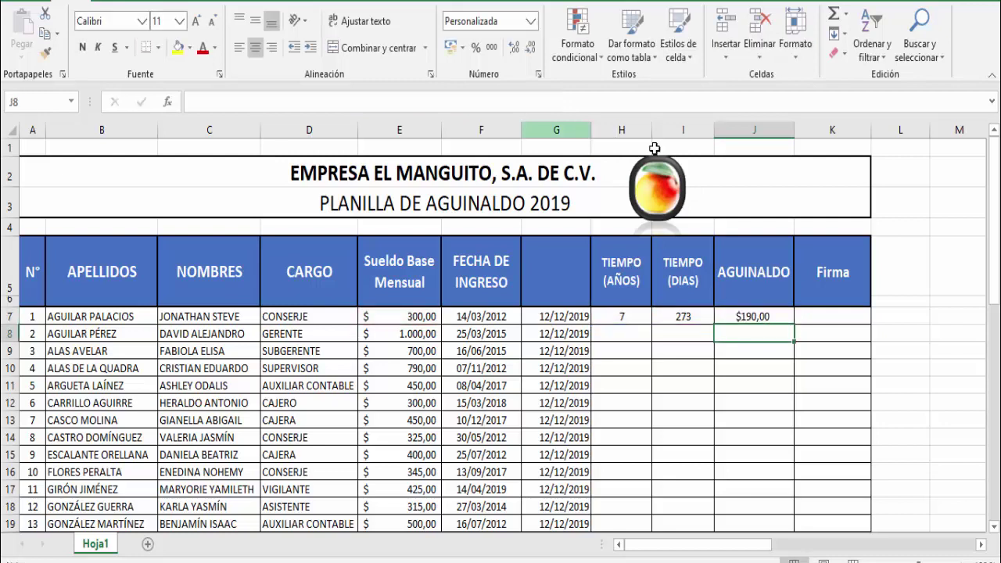
# Compare the first employee's bonus formula in J7 with the years of service in H7 and the days in I7
pyautogui.click(749, 320)
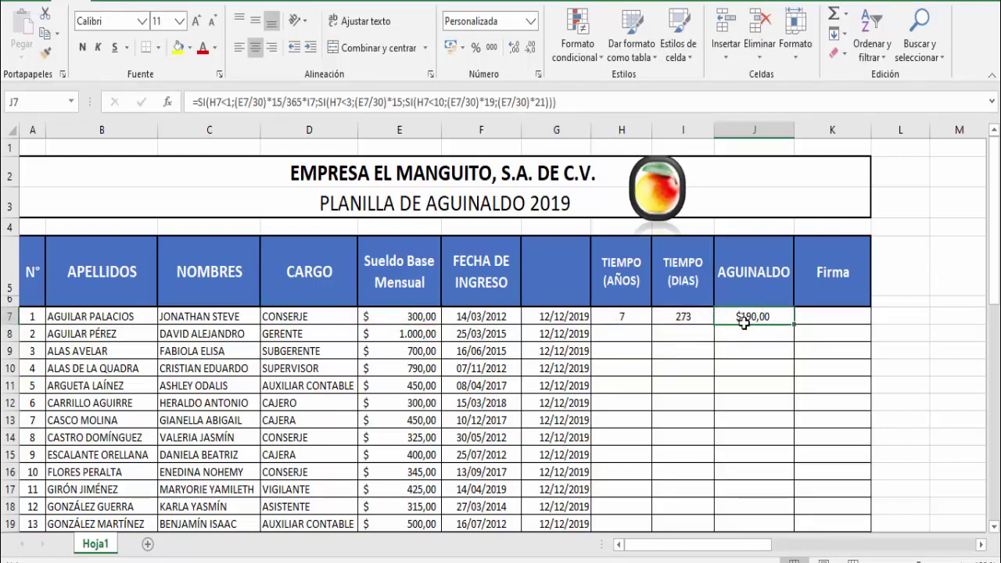
pyautogui.click(627, 313)
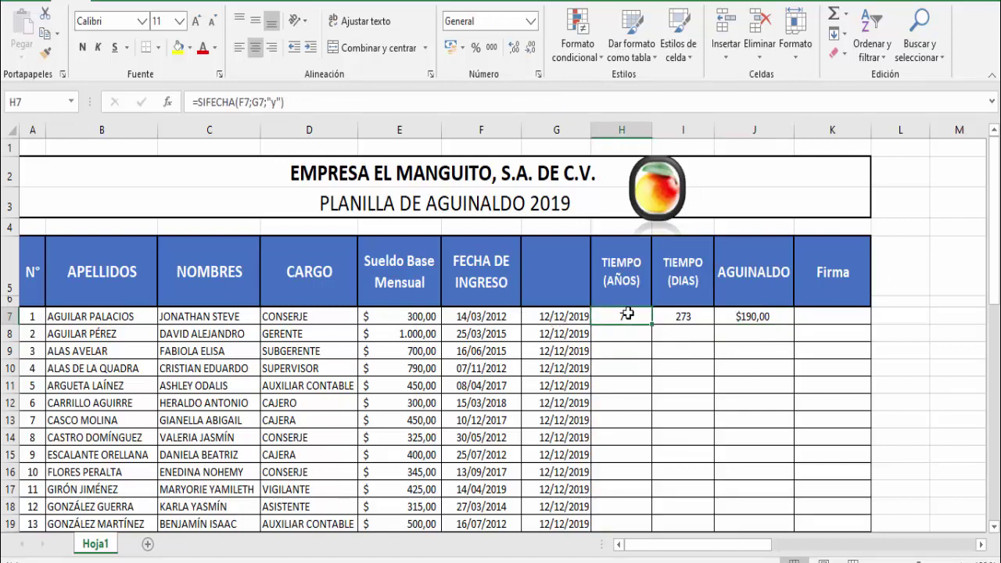
pyautogui.click(741, 316)
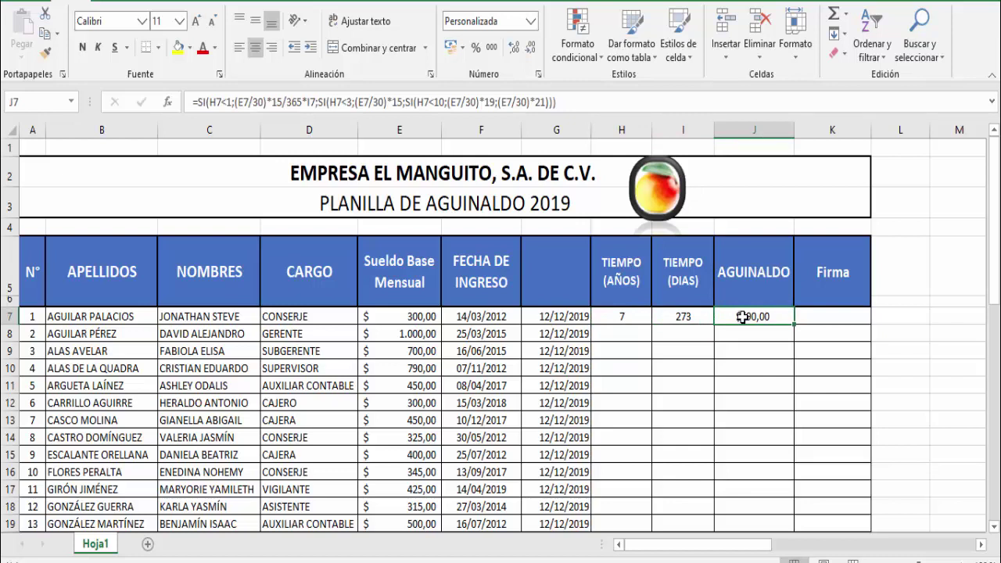
pyautogui.click(616, 321)
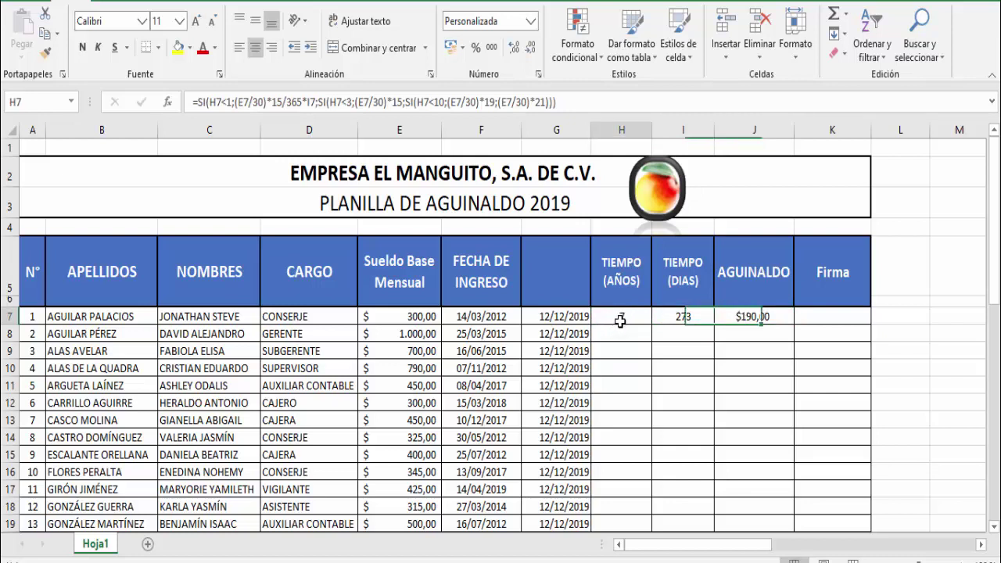
pyautogui.click(681, 316)
pyautogui.click(770, 316)
# Fill the SIFECHA years and days formulas from H7 and I7 down to row 37 for all employees
pyautogui.click(613, 319)
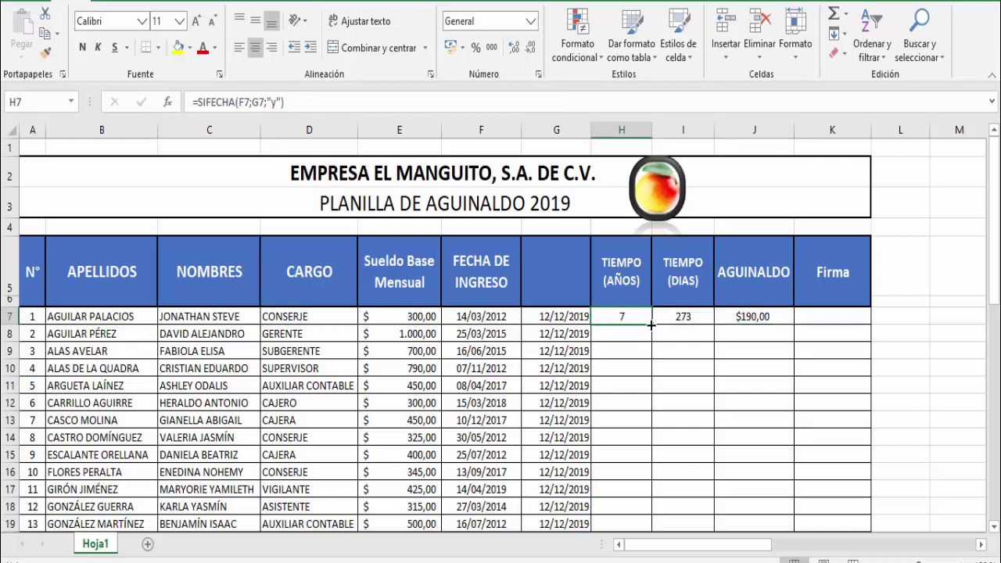
pyautogui.moveTo(650, 324); pyautogui.dragTo(637, 483)
pyautogui.moveTo(994, 367); pyautogui.dragTo(994, 227)
pyautogui.click(697, 319)
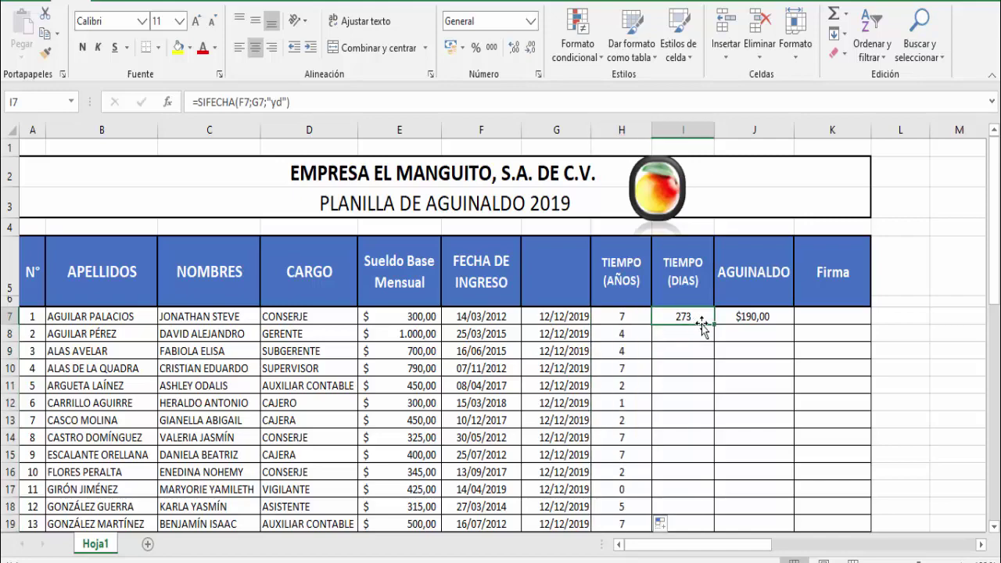
pyautogui.moveTo(714, 327); pyautogui.dragTo(706, 478)
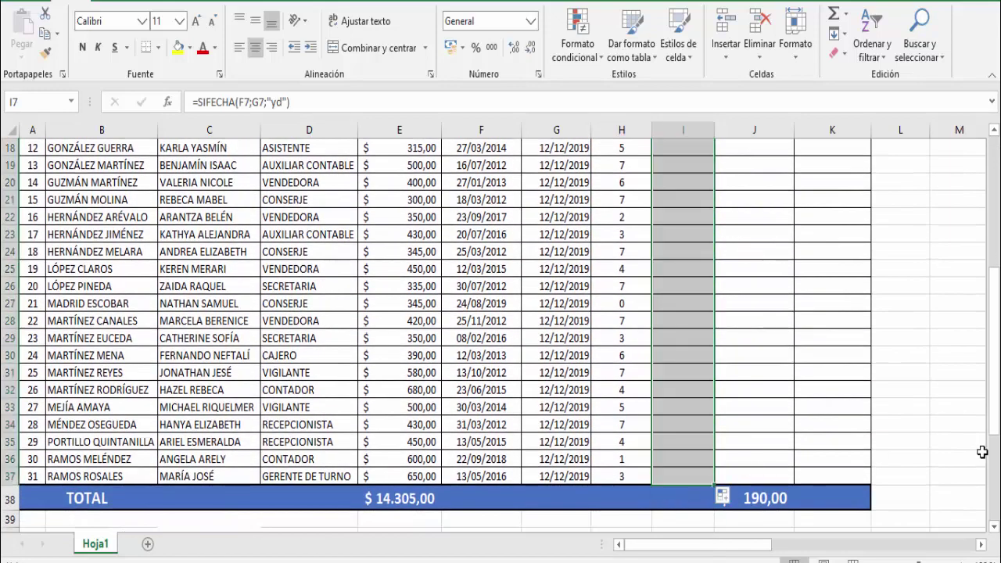
pyautogui.moveTo(995, 437); pyautogui.dragTo(994, 297)
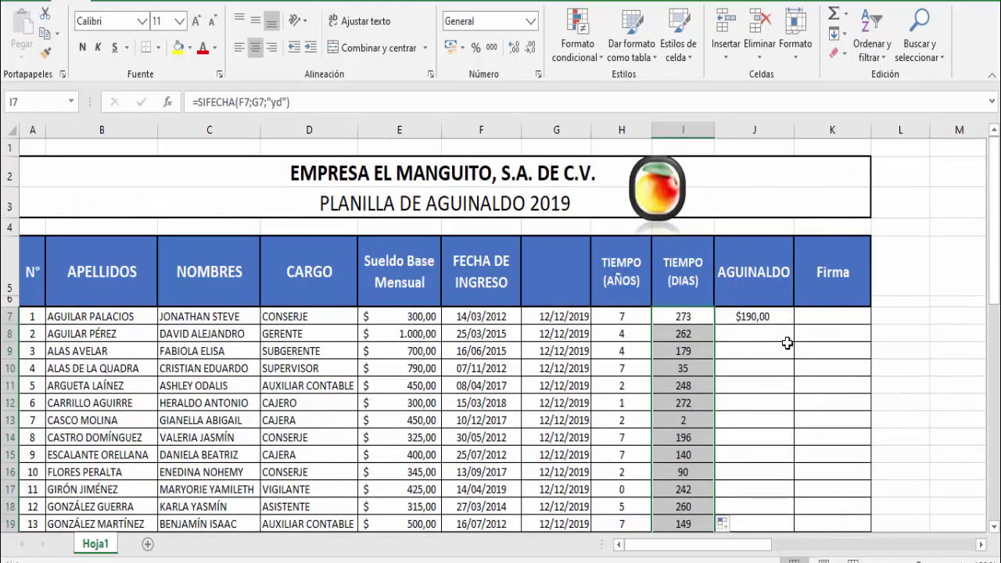
# Fill the nested SI bonus formula from J7 down the AGUINALDO column to row 37
pyautogui.click(760, 316)
pyautogui.click(759, 317)
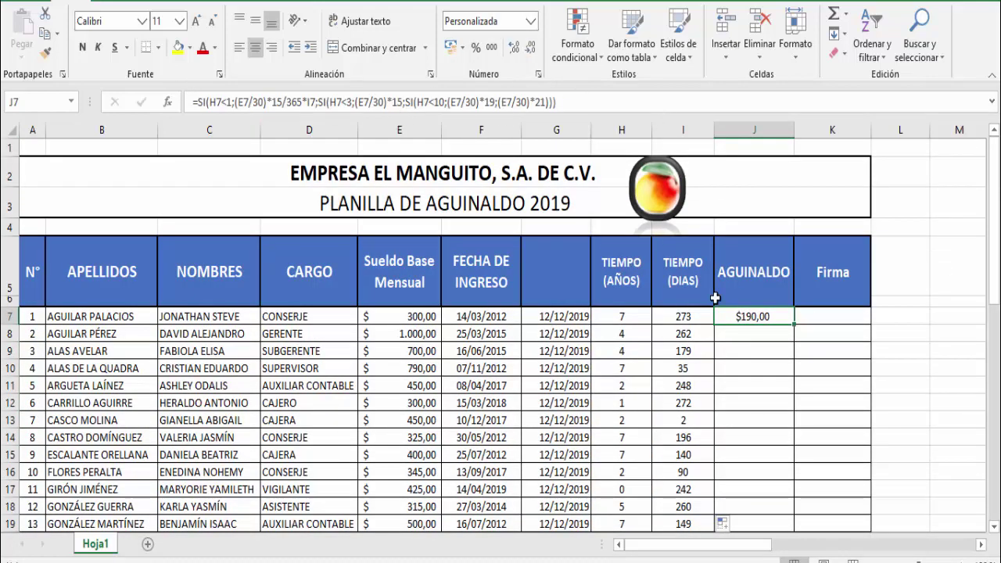
pyautogui.moveTo(793, 323); pyautogui.dragTo(786, 479)
pyautogui.click(923, 419)
pyautogui.moveTo(995, 377); pyautogui.dragTo(995, 148)
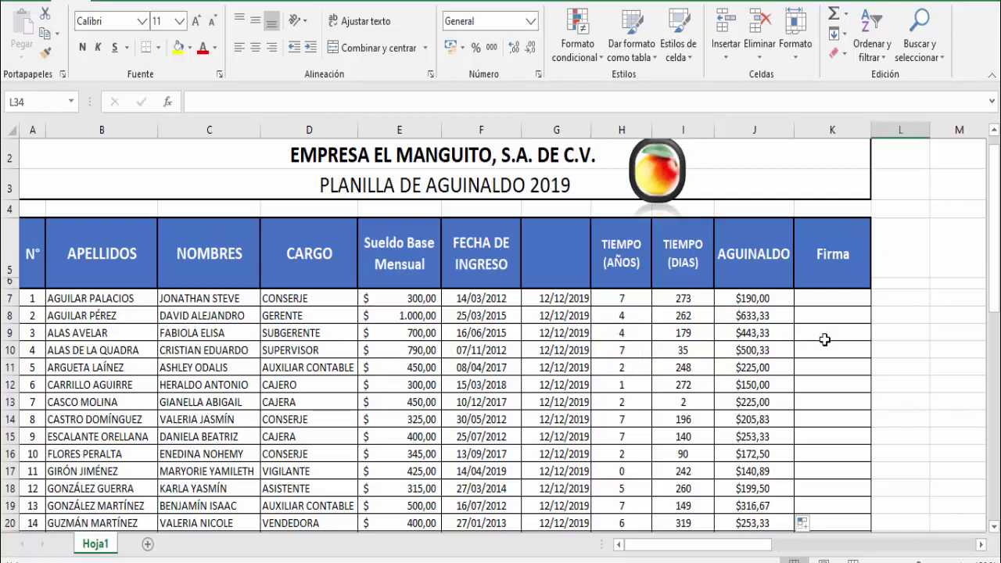
# Review the SUMA totals for bonuses in J38 and base salaries in E38, along with the individual bonuses in column J
pyautogui.moveTo(995, 229); pyautogui.dragTo(996, 387)
pyautogui.click(743, 429)
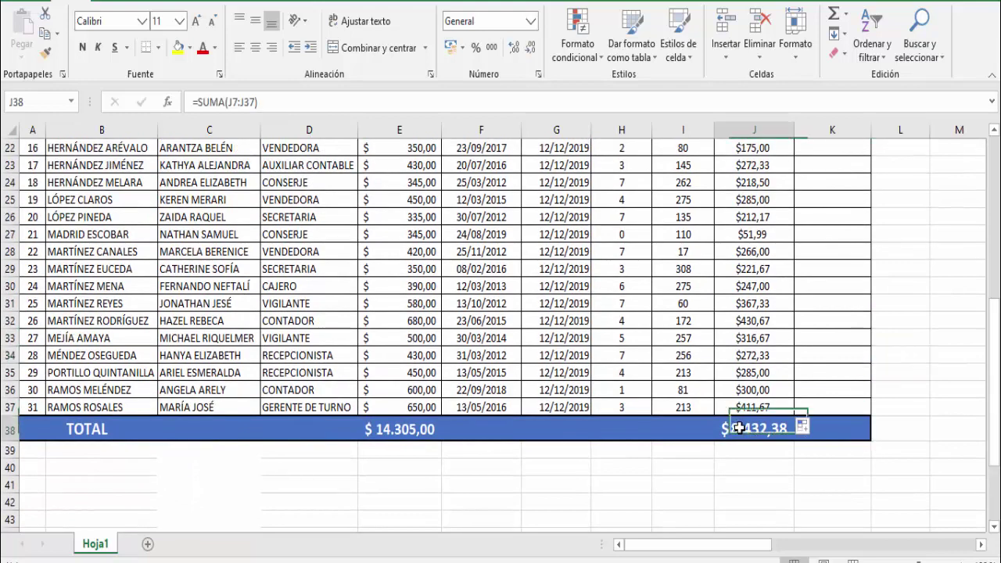
pyautogui.click(398, 430)
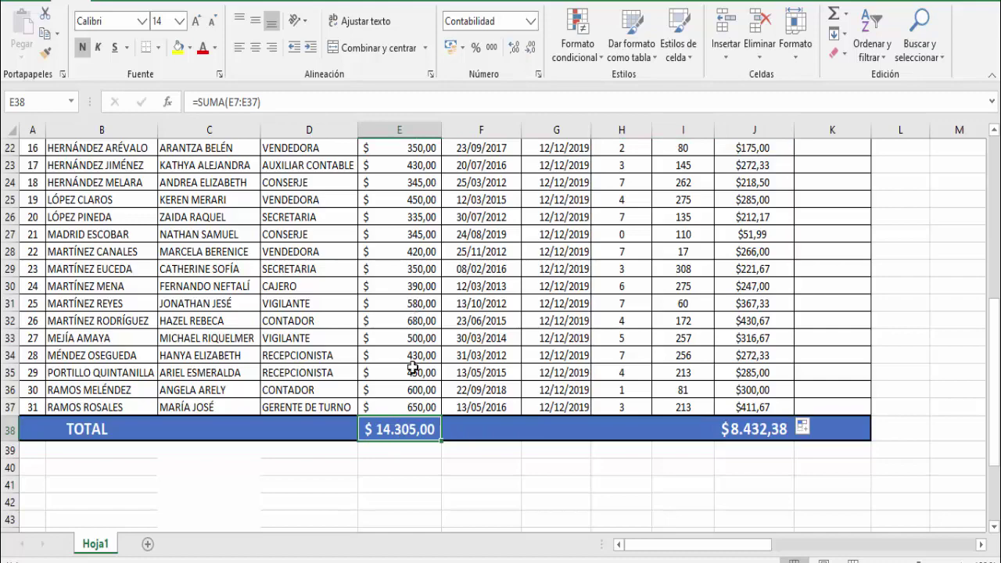
pyautogui.click(756, 432)
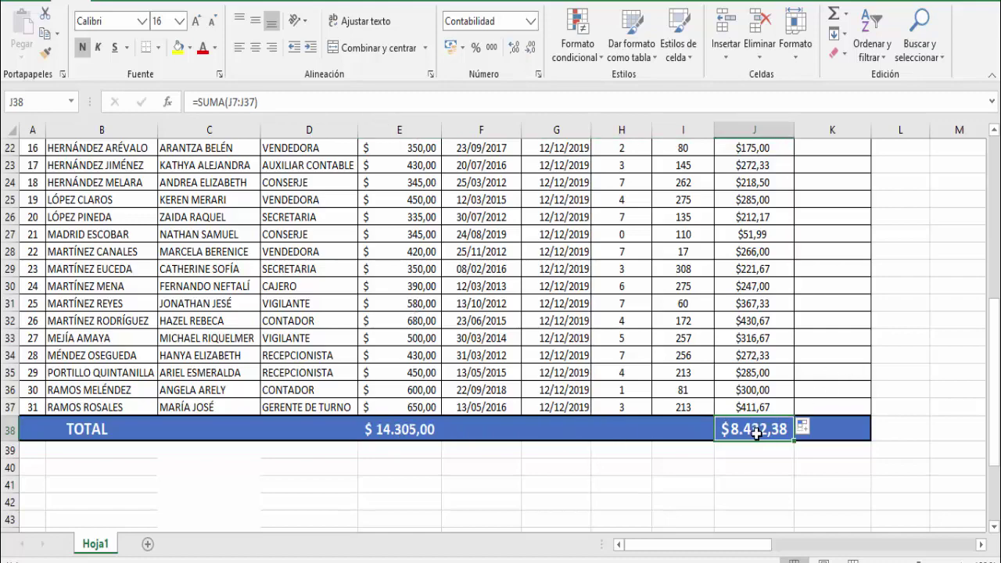
pyautogui.moveTo(993, 400); pyautogui.dragTo(995, 328)
pyautogui.moveTo(764, 219); pyautogui.dragTo(751, 468)
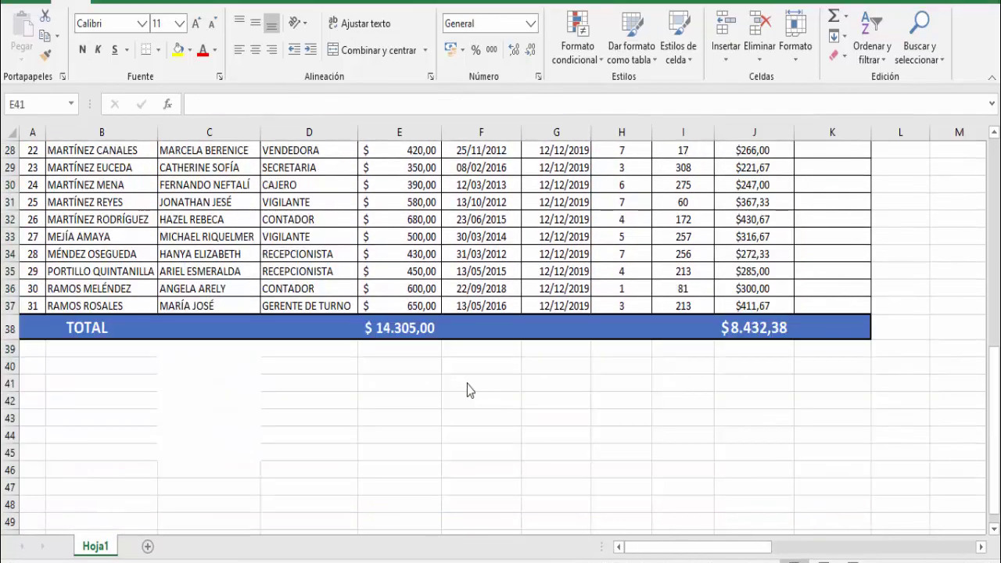
# Calculate the average bonus in F41 with PROMEDIO over the range J7:J37
pyautogui.press('Left')
pyautogui.click(481, 383)
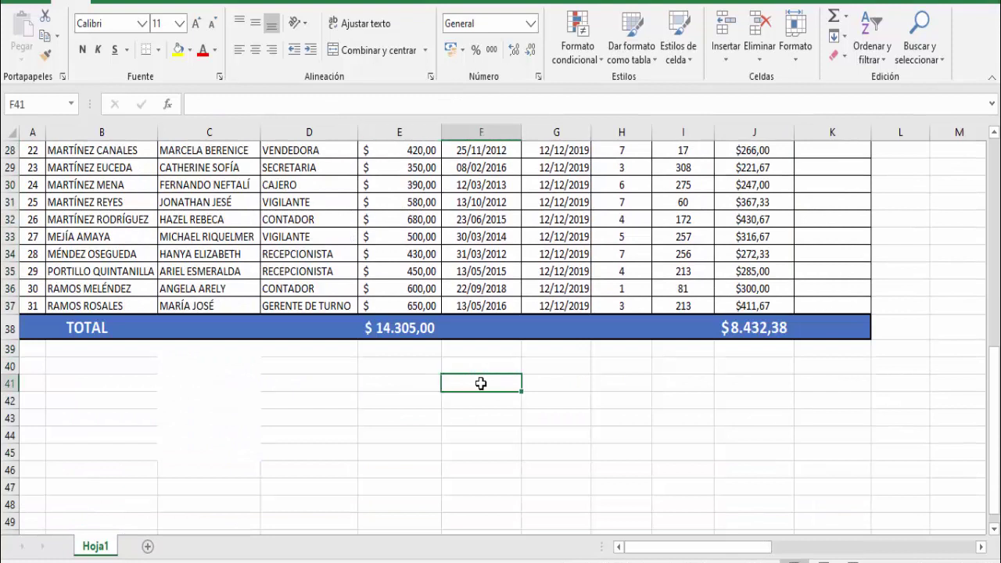
pyautogui.write('=')
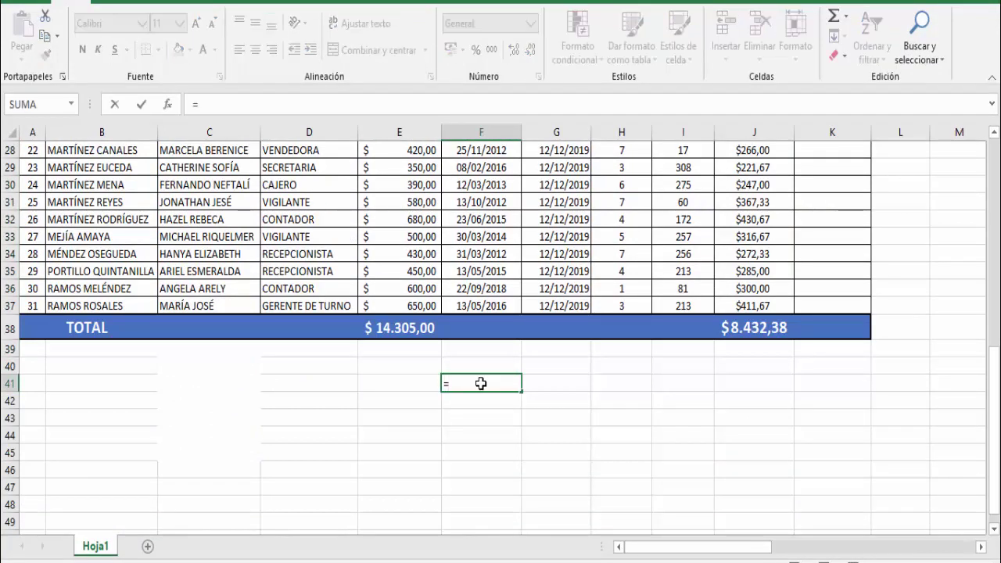
pyautogui.write('pro')
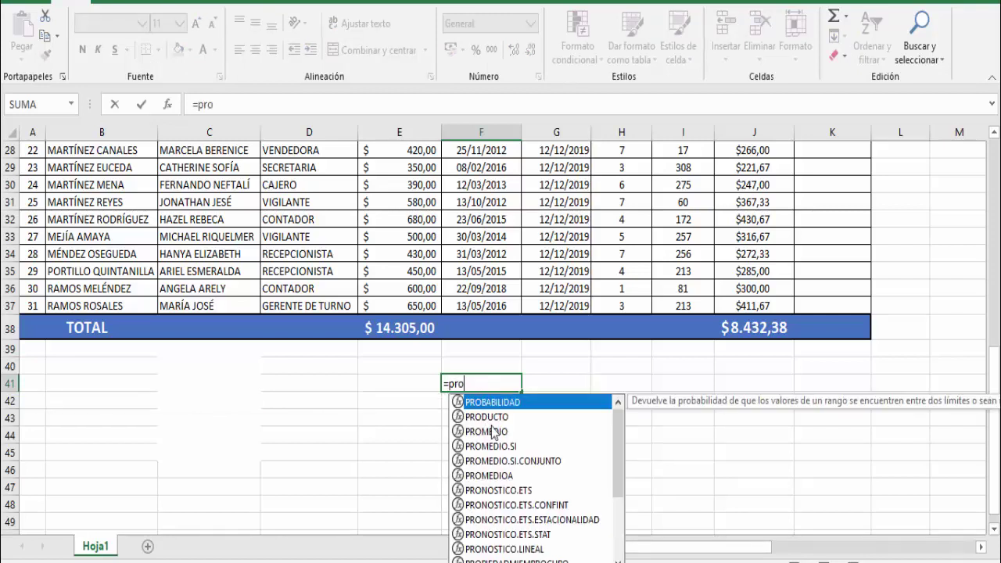
pyautogui.click(491, 433)
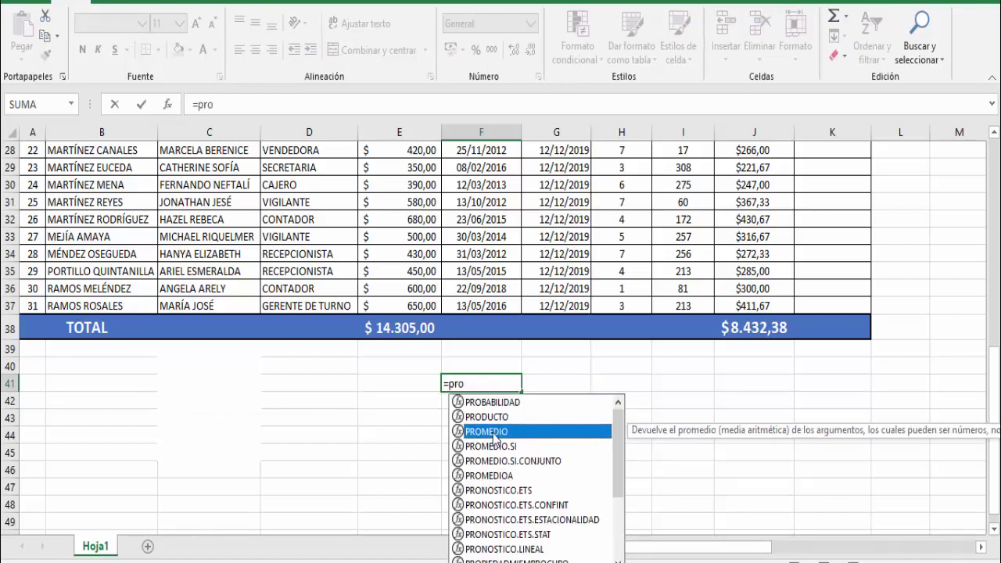
pyautogui.doubleClick(492, 433)
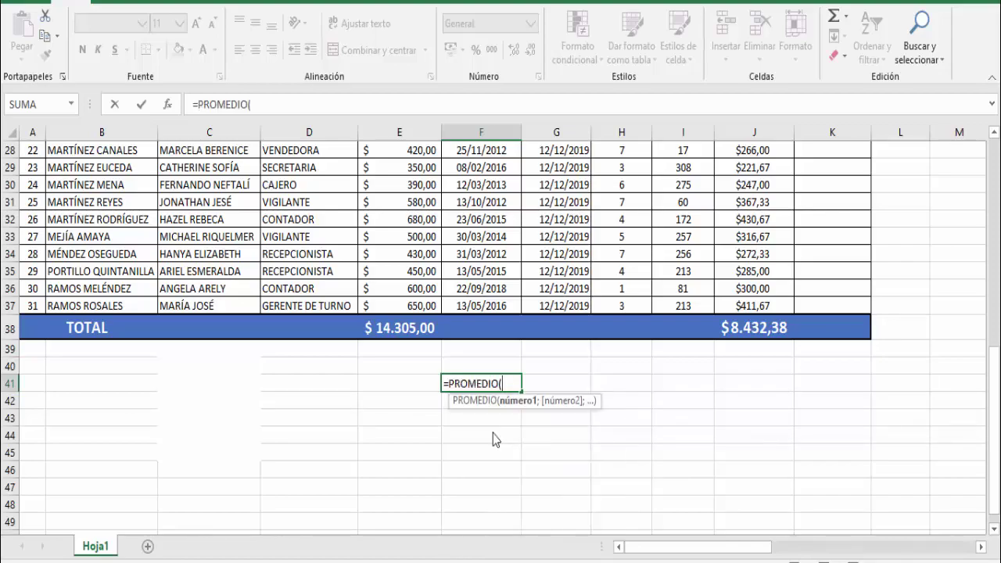
pyautogui.moveTo(995, 375); pyautogui.dragTo(994, 230)
pyautogui.moveTo(774, 160); pyautogui.dragTo(774, 497)
pyautogui.moveTo(995, 376); pyautogui.dragTo(995, 451)
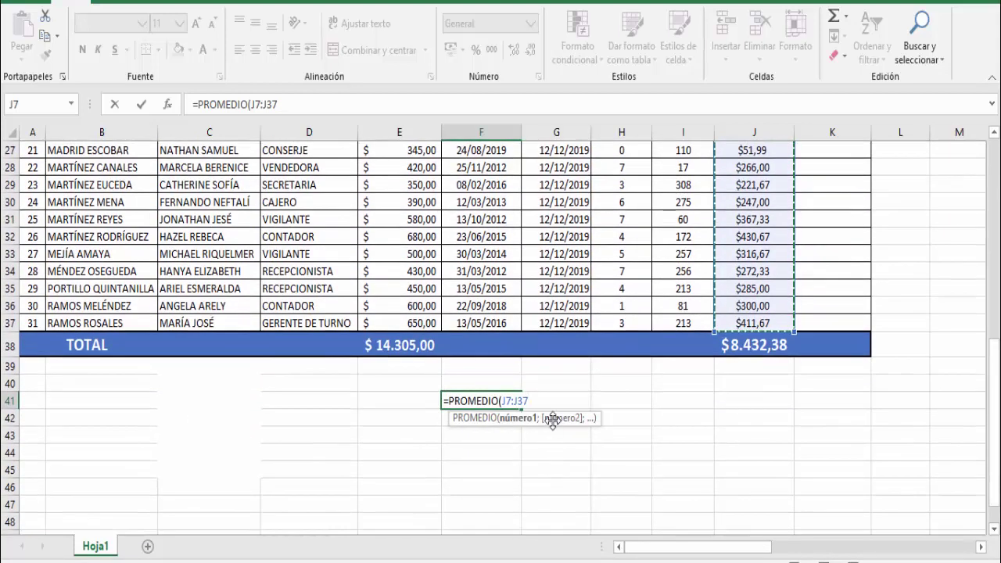
pyautogui.write(')')
pyautogui.press('Return')
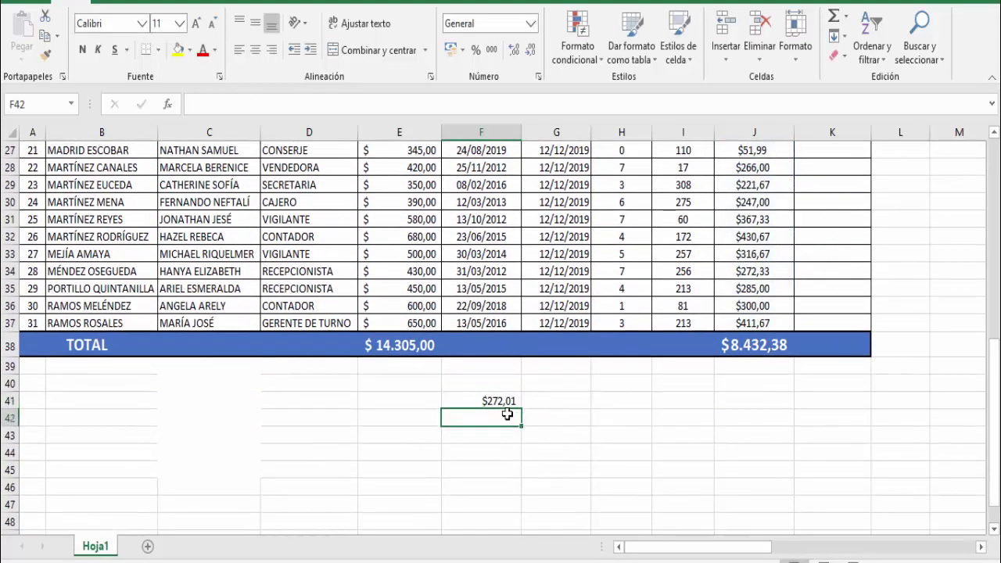
# Label the statistics below the table with "media" in E41 and "moda" in E42
pyautogui.click(413, 402)
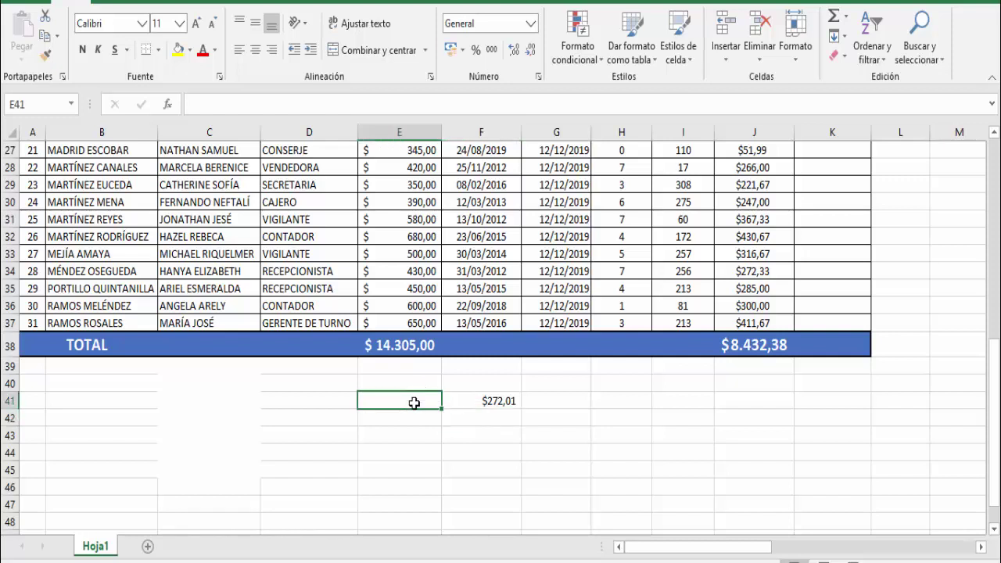
pyautogui.write('media')
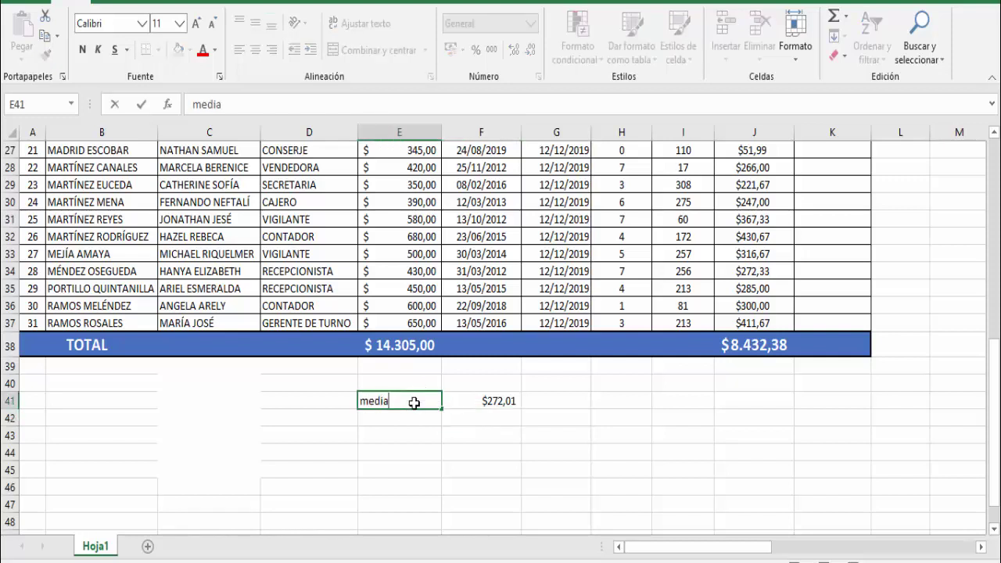
pyautogui.click(419, 417)
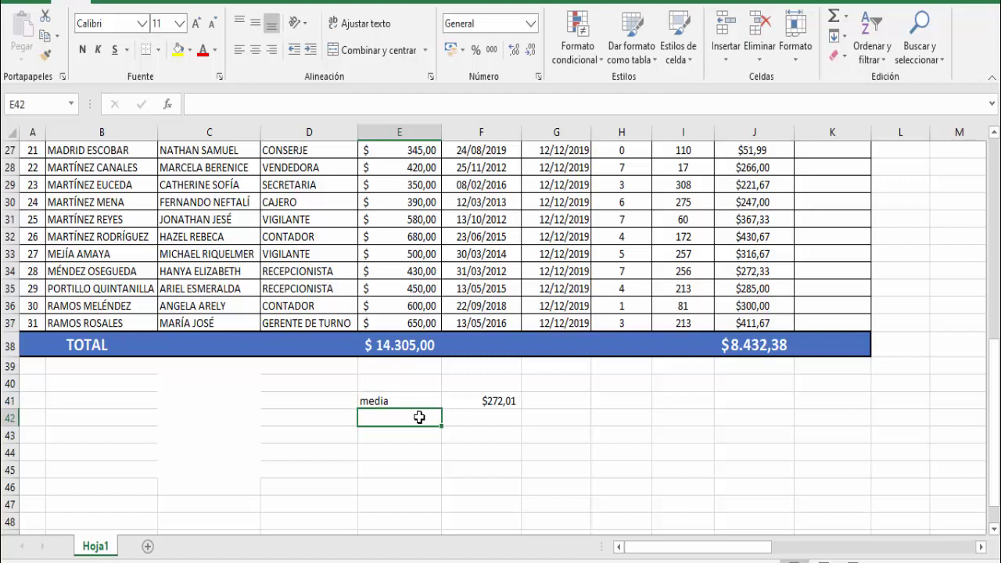
pyautogui.write('moda')
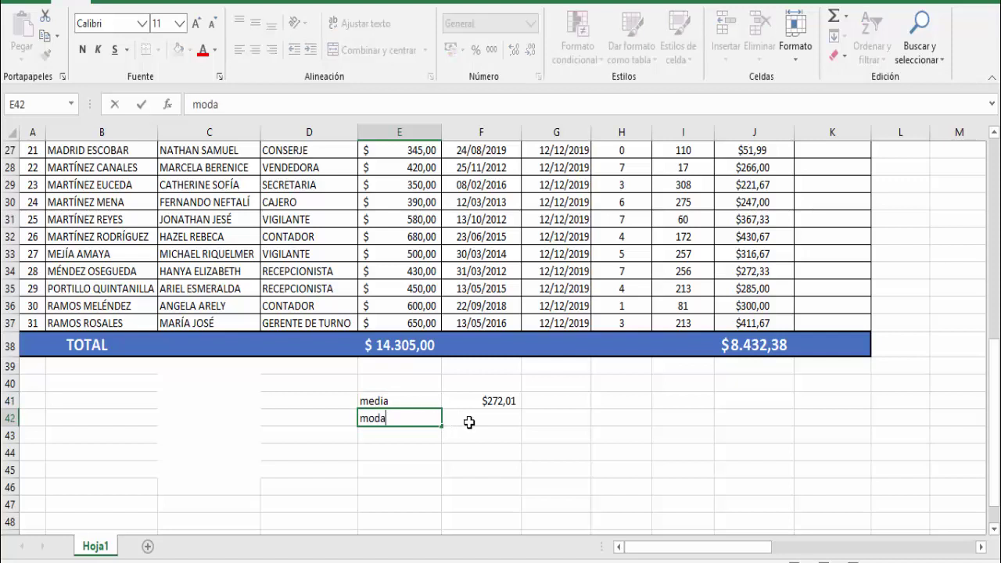
# Calculate the mode of the bonuses in F42 with MODA.VARIOS over the range J7:J37
pyautogui.click(468, 423)
pyautogui.write('=mo')
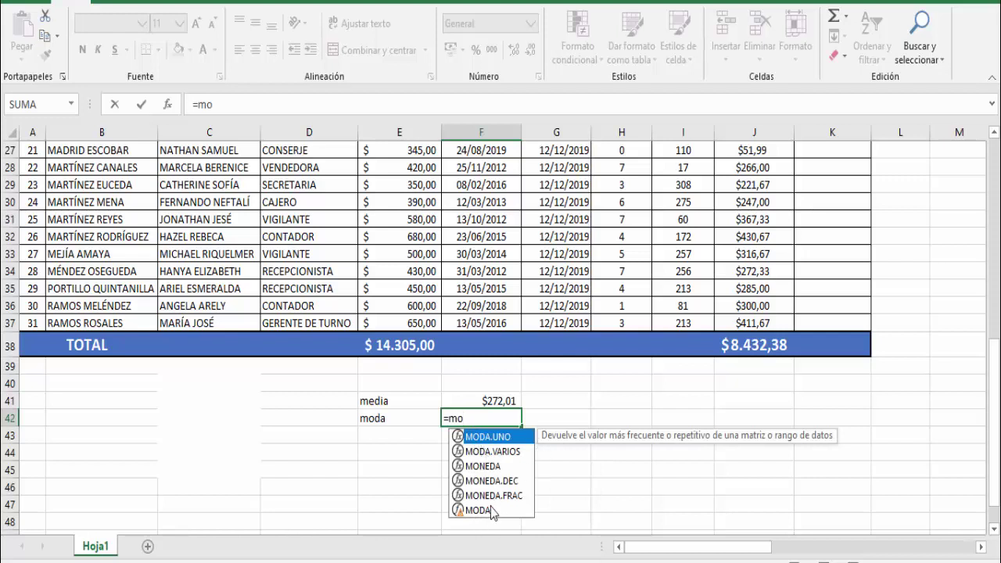
pyautogui.write('da')
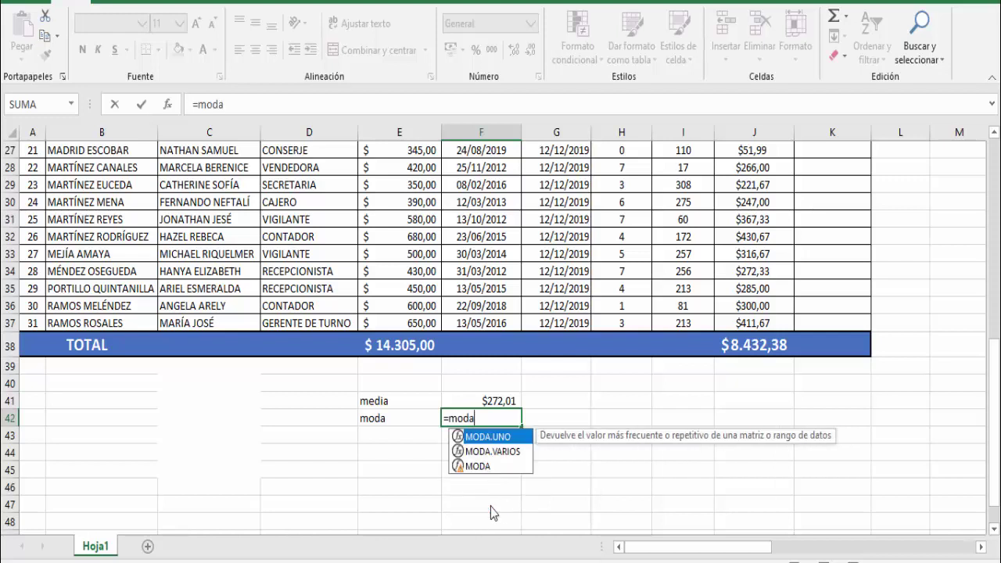
pyautogui.click(502, 454)
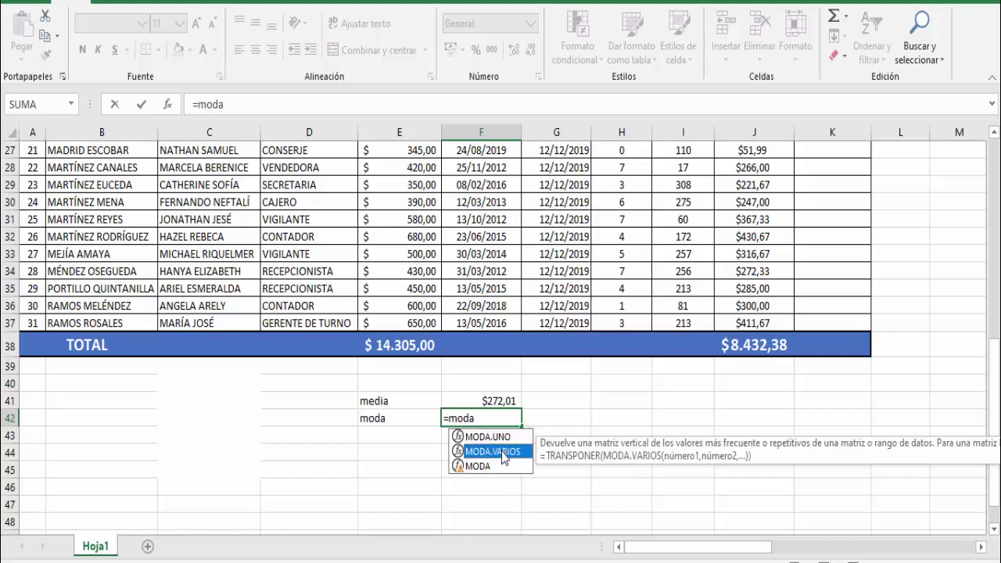
pyautogui.doubleClick(502, 453)
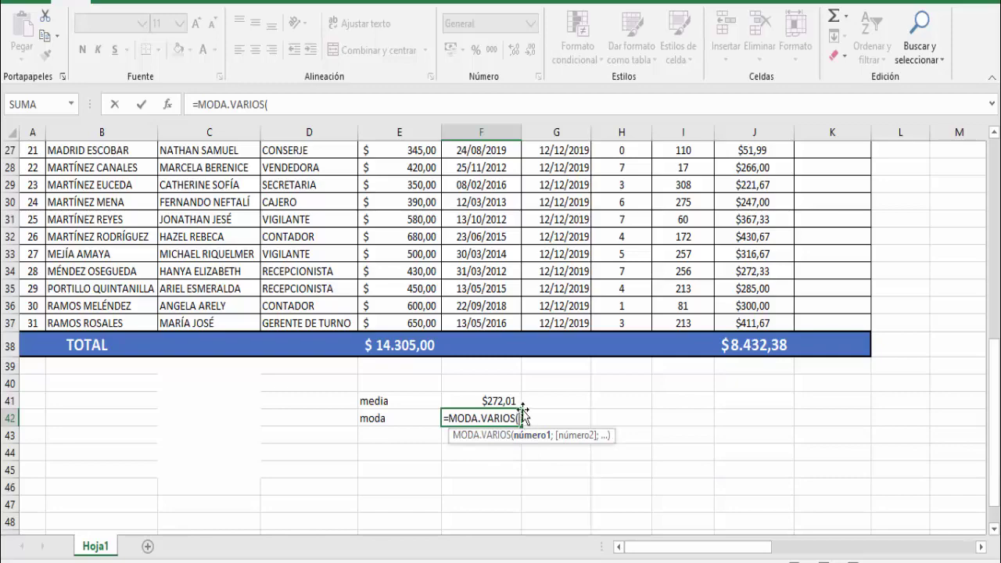
pyautogui.moveTo(995, 398); pyautogui.dragTo(993, 150)
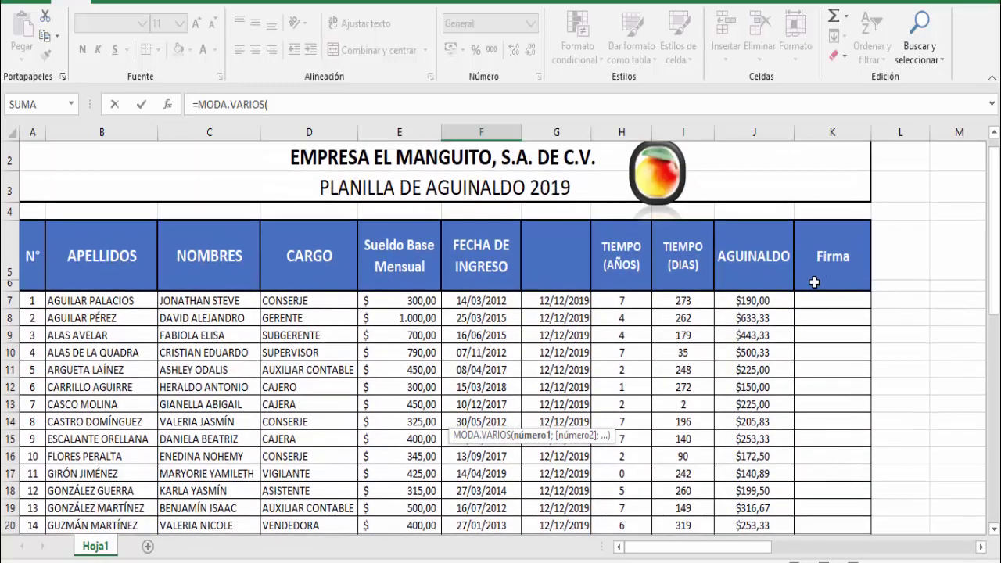
pyautogui.moveTo(779, 298); pyautogui.dragTo(759, 527)
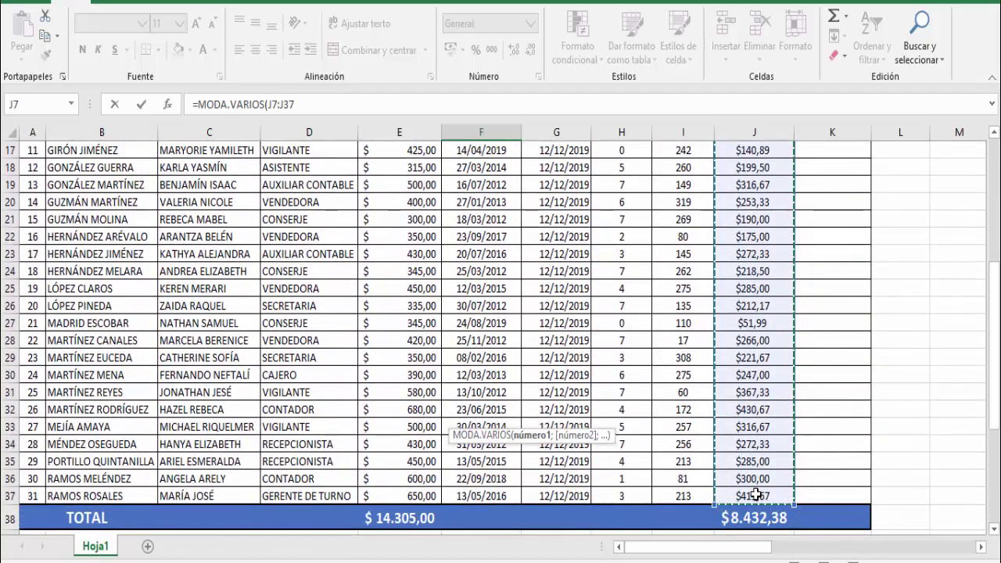
pyautogui.moveTo(996, 331); pyautogui.dragTo(997, 398)
pyautogui.moveTo(996, 454); pyautogui.dragTo(996, 455)
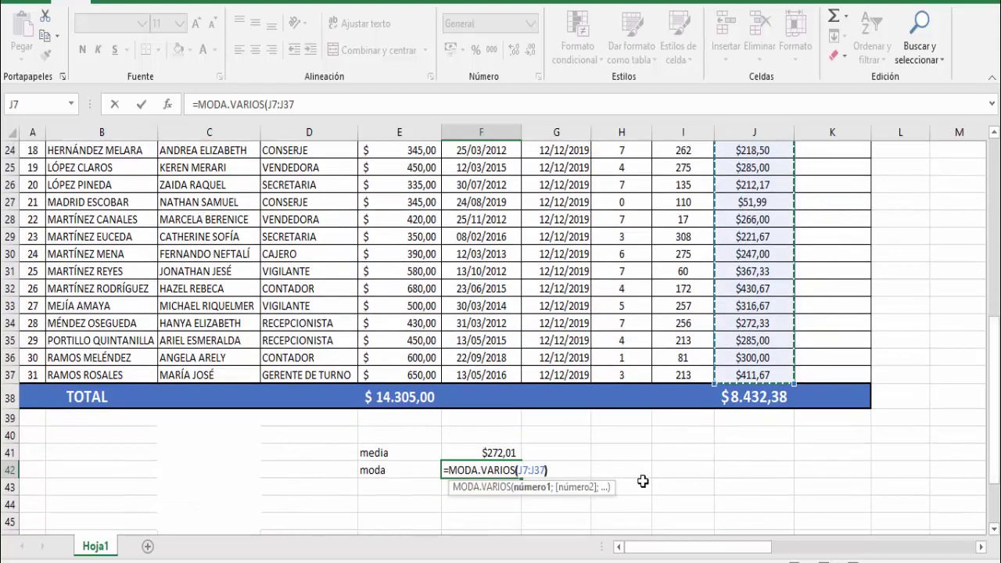
pyautogui.write(')')
pyautogui.press('Return')
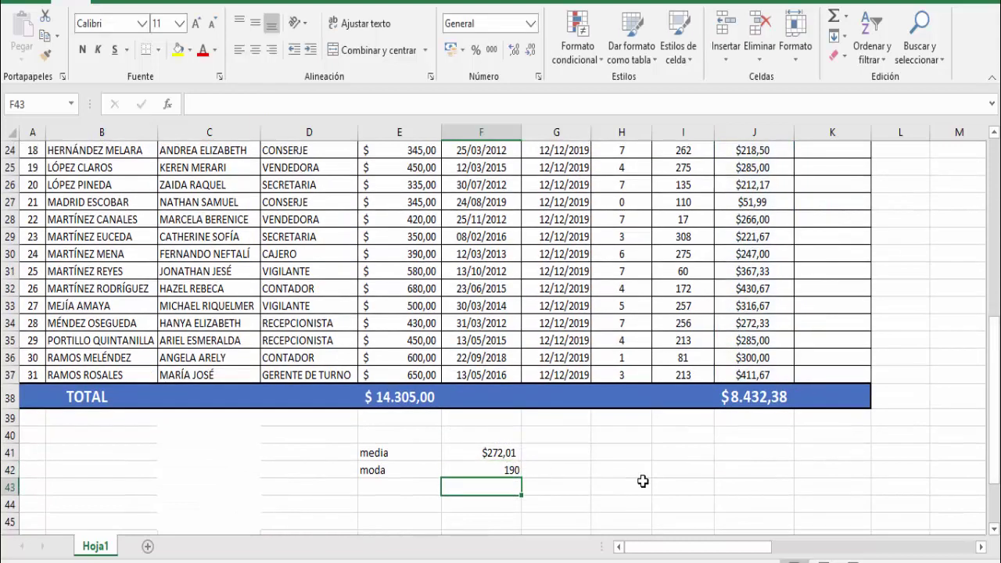
pyautogui.click(501, 471)
pyautogui.moveTo(998, 428)
pyautogui.mouseDown()
pyautogui.moveTo(996, 278)
pyautogui.moveTo(996, 419)
pyautogui.moveTo(983, 435)
pyautogui.mouseUp()
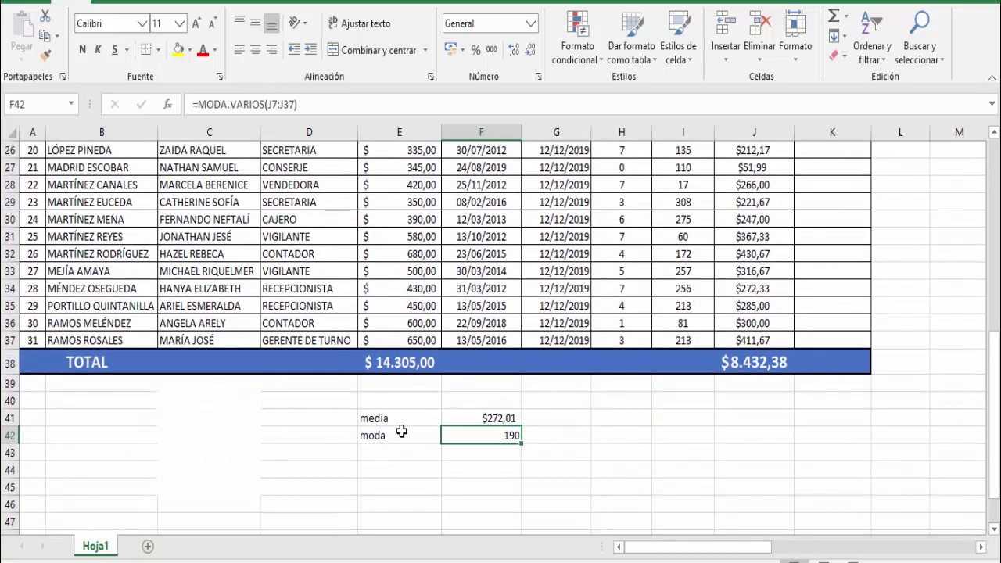
# Label E43 "mediana" and calculate the median bonus in F43 with MEDIANA over the range J7:J37
pyautogui.click(393, 453)
pyautogui.write('mediana')
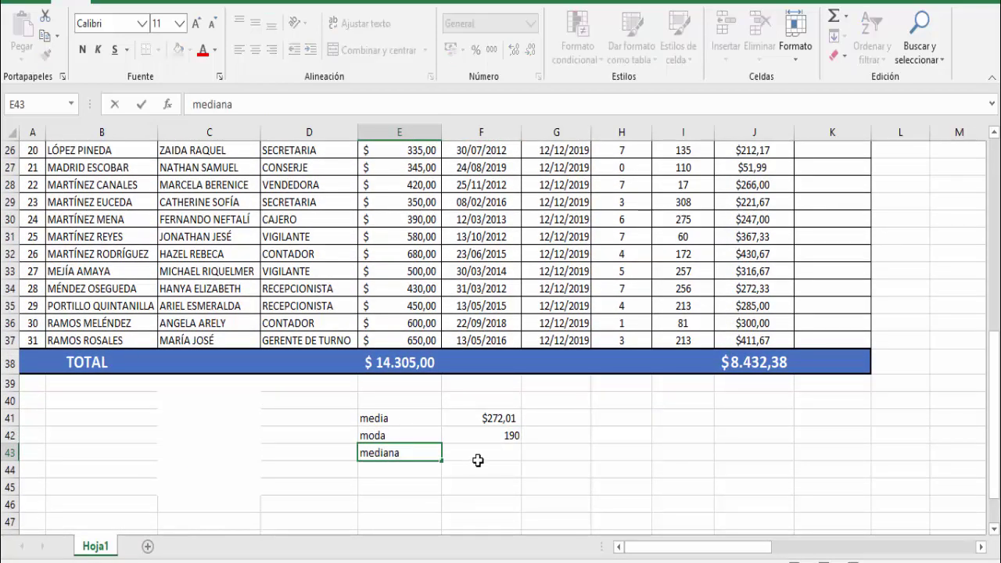
pyautogui.doubleClick(491, 455)
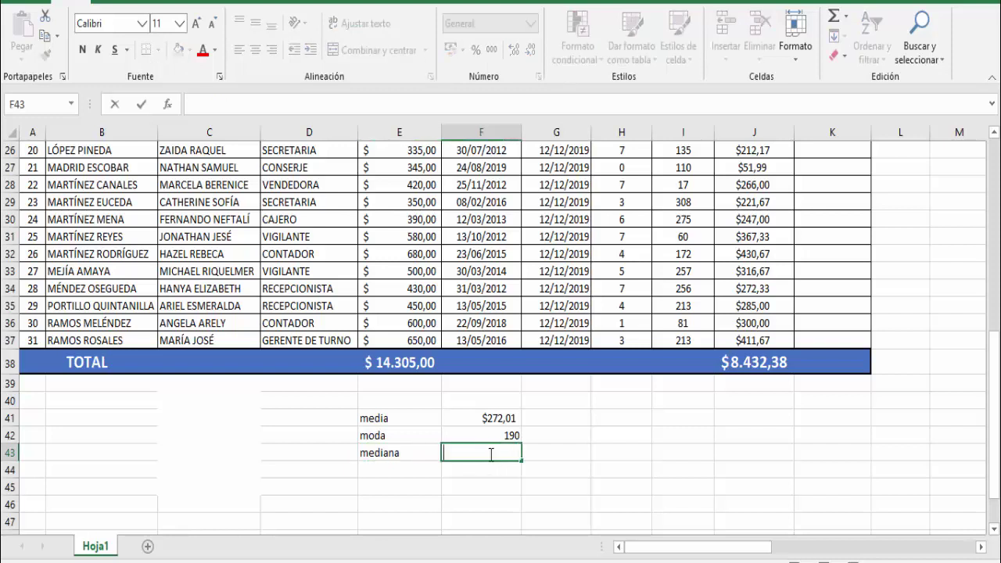
pyautogui.write('=medi')
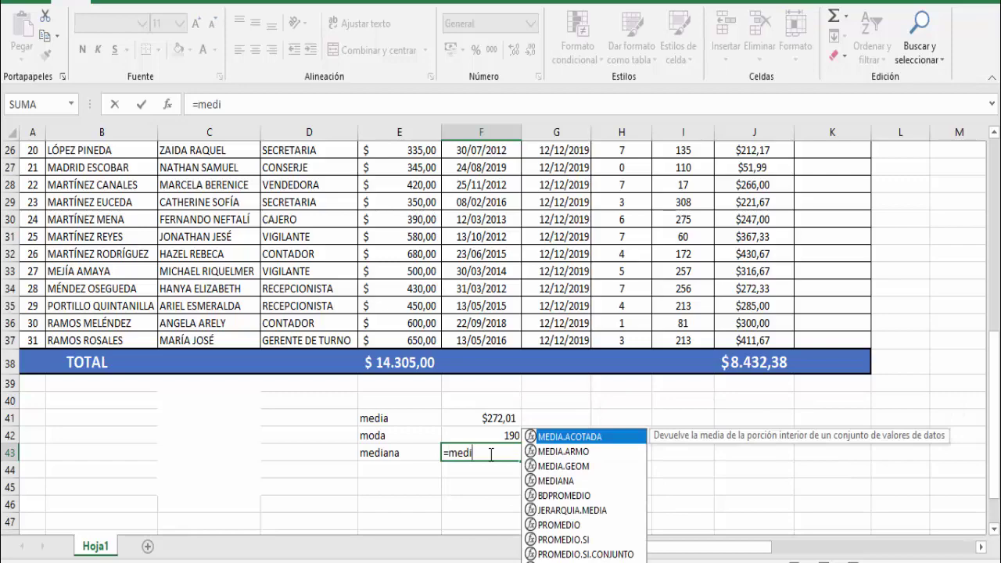
pyautogui.doubleClick(560, 480)
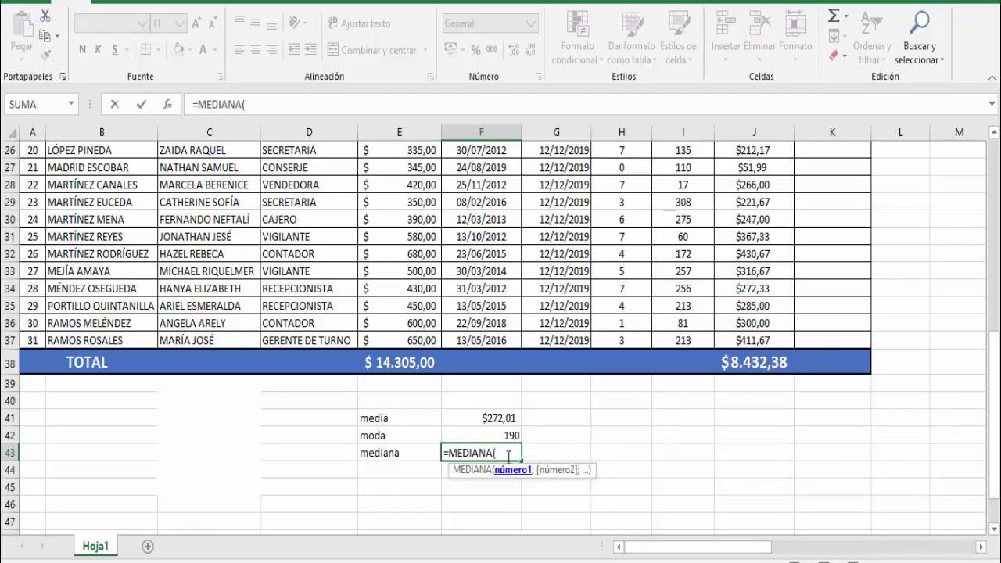
pyautogui.moveTo(993, 469); pyautogui.dragTo(886, 273)
pyautogui.moveTo(763, 318); pyautogui.dragTo(762, 512)
pyautogui.moveTo(995, 400); pyautogui.dragTo(996, 476)
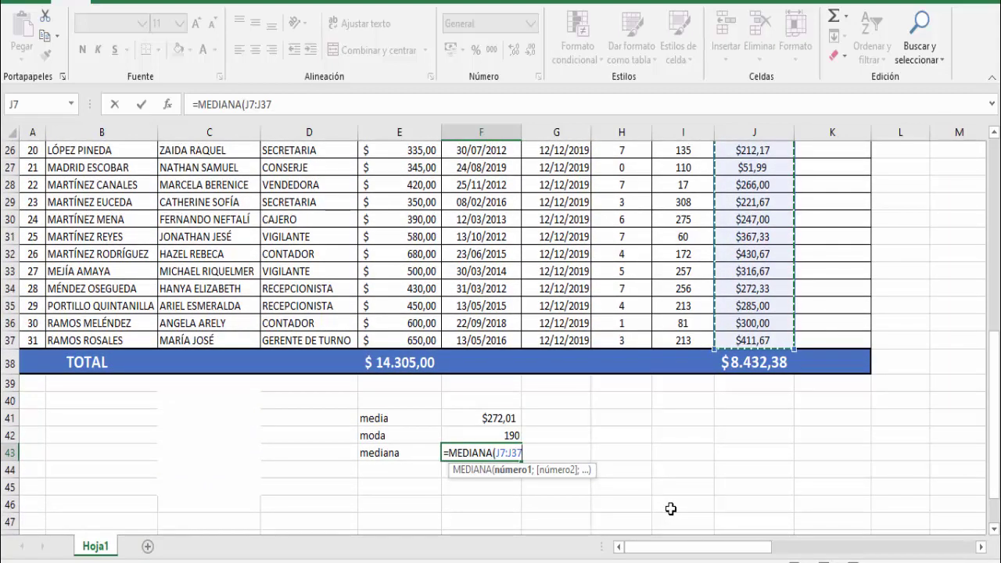
pyautogui.write(')')
pyautogui.press('Return')
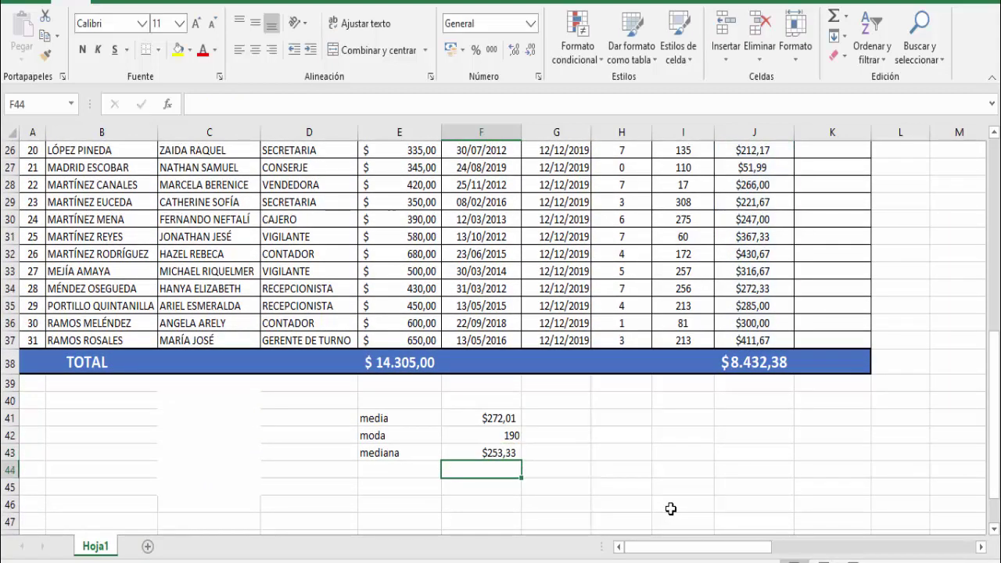
# Calculate the population standard deviation of the bonuses in E44 with DESVEST.P over the range J7:J37
pyautogui.click(381, 474)
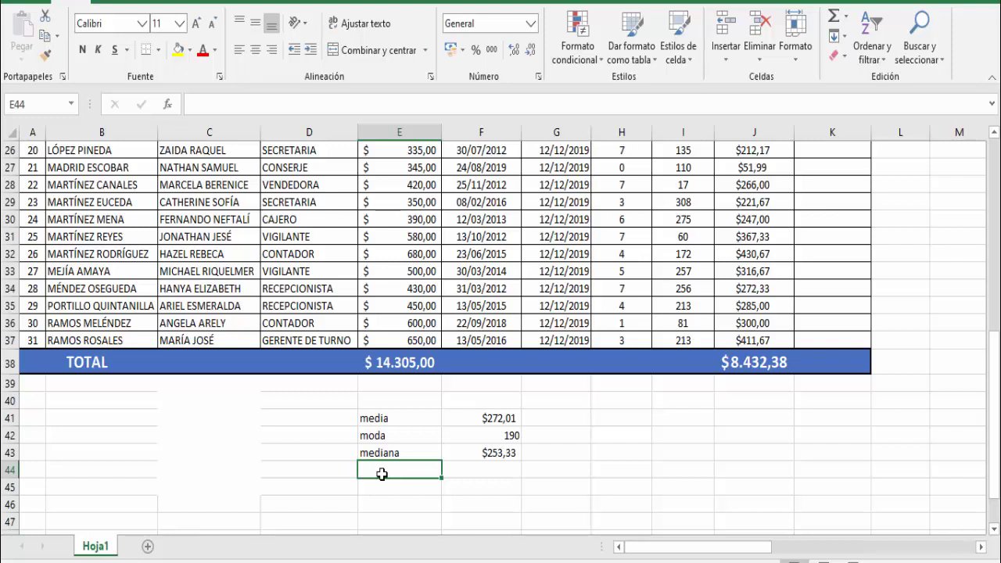
pyautogui.write('de')
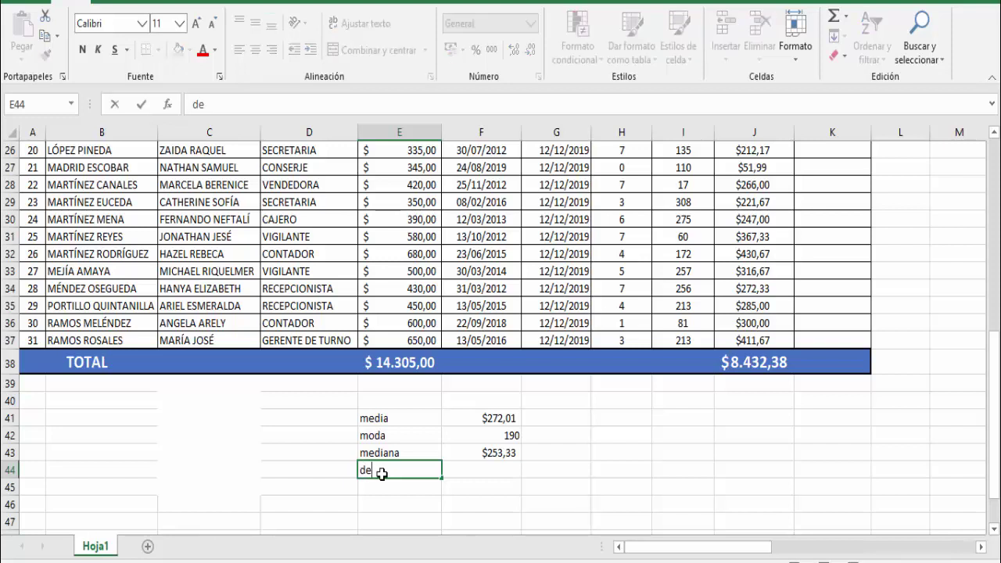
pyautogui.write('=des')
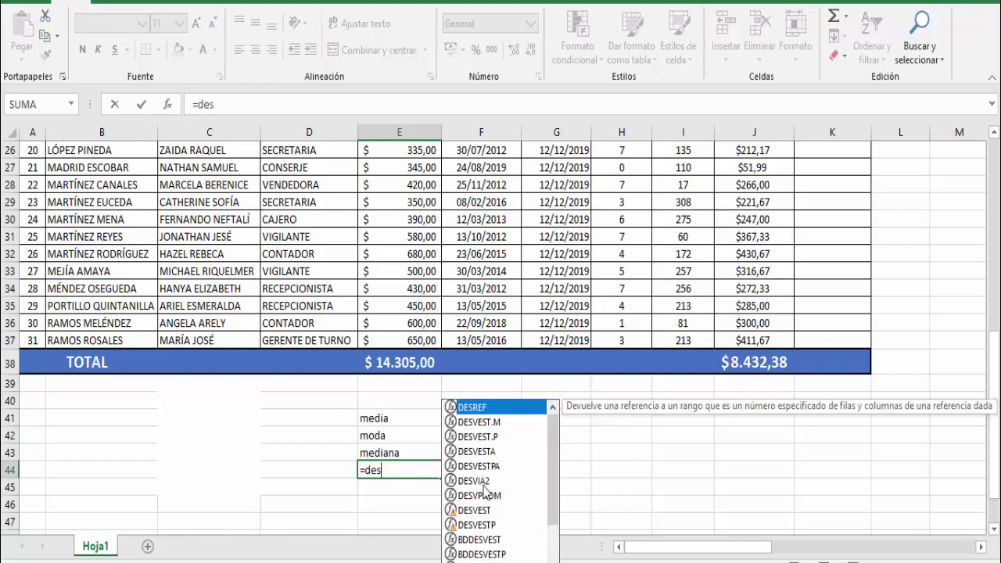
pyautogui.click(491, 439)
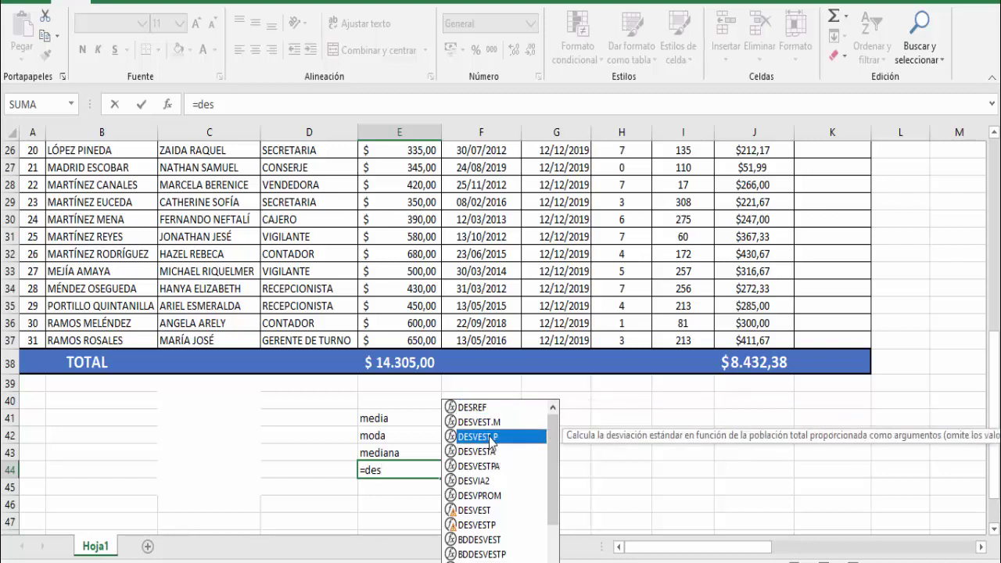
pyautogui.doubleClick(491, 436)
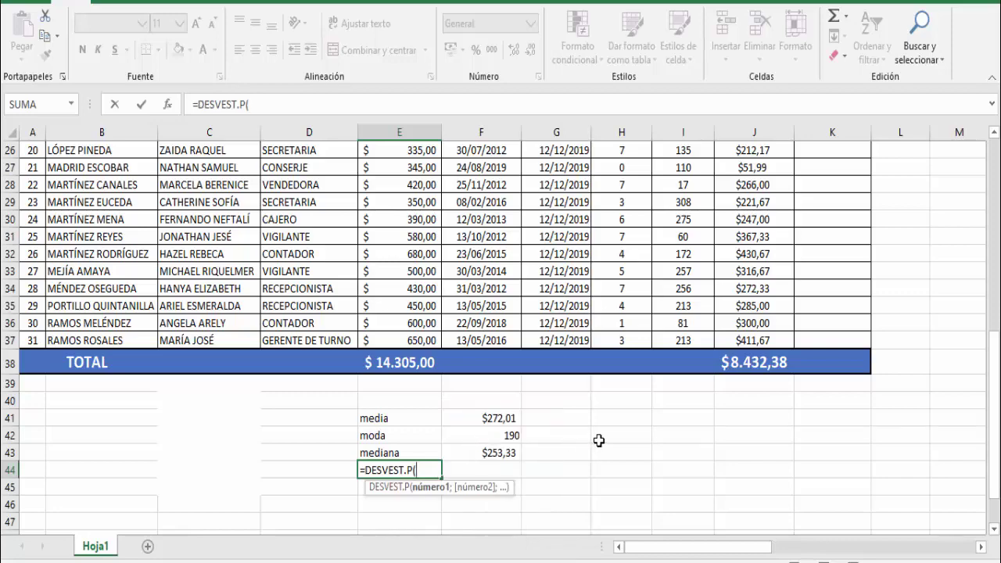
pyautogui.moveTo(996, 405)
pyautogui.mouseDown()
pyautogui.moveTo(994, 458)
pyautogui.moveTo(994, 391)
pyautogui.mouseUp()
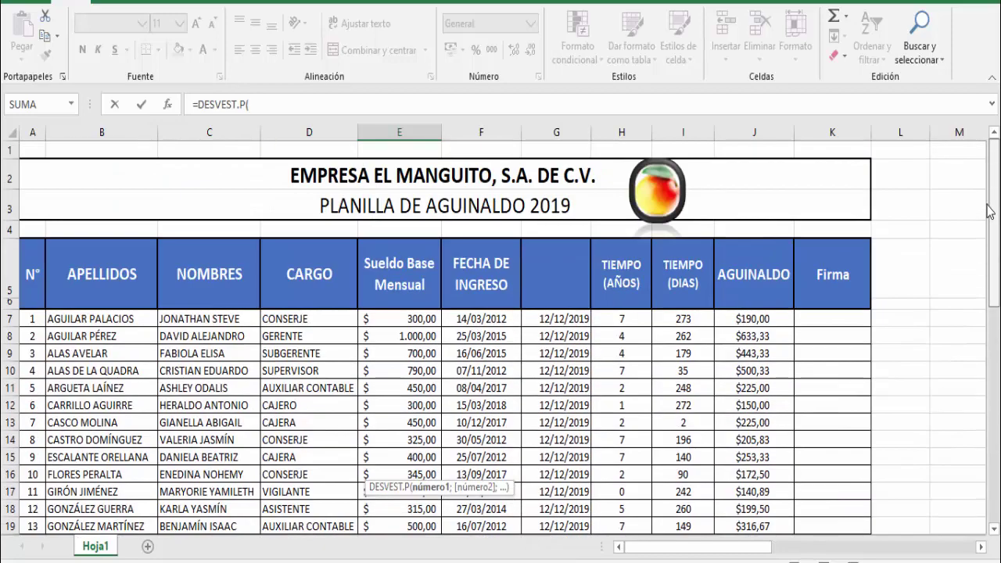
pyautogui.moveTo(780, 322); pyautogui.dragTo(752, 480)
pyautogui.moveTo(991, 387); pyautogui.dragTo(990, 504)
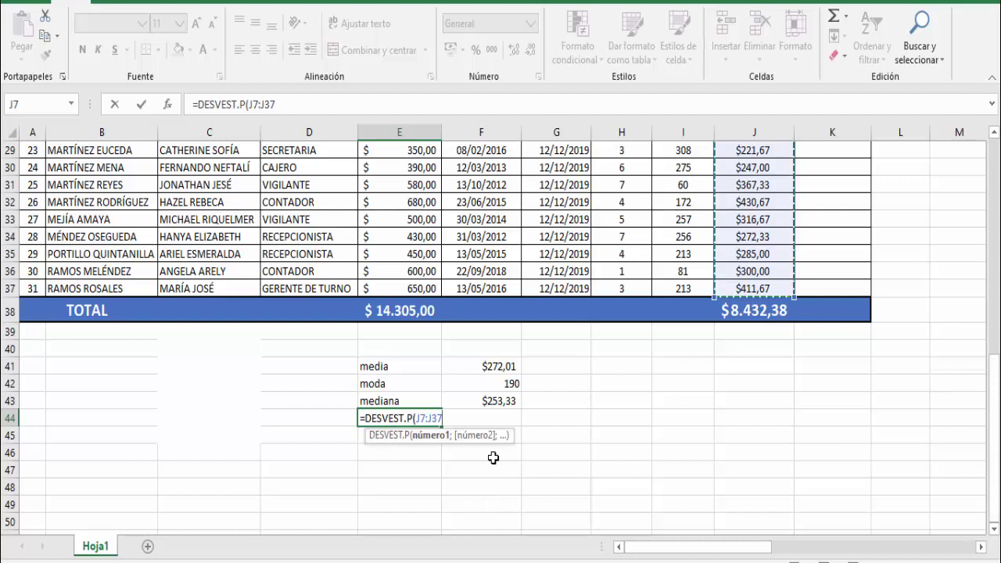
pyautogui.write(')')
pyautogui.press('Return')
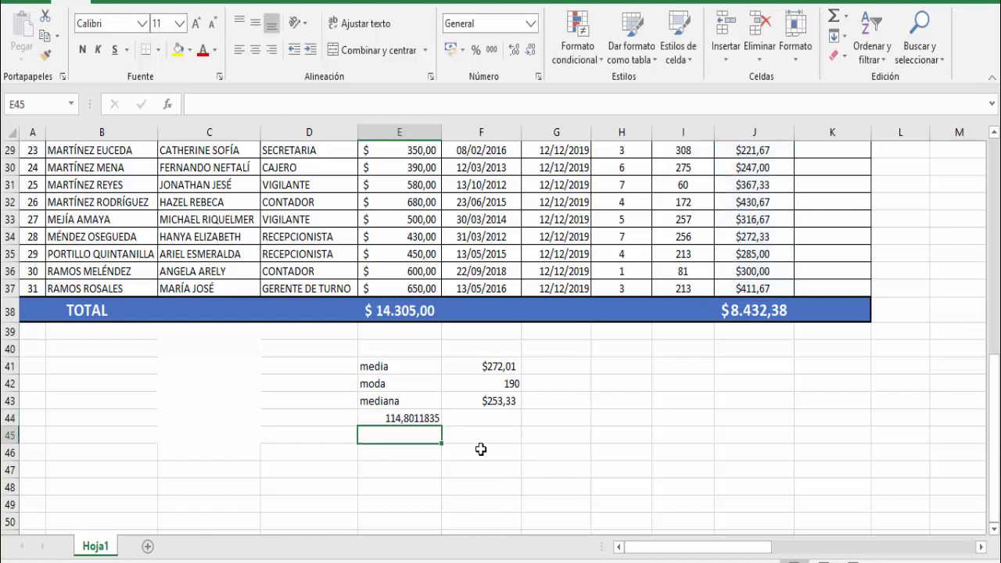
# Move the standard deviation formula from E44 to F44 and label E44 "desviacion"
pyautogui.click(398, 419)
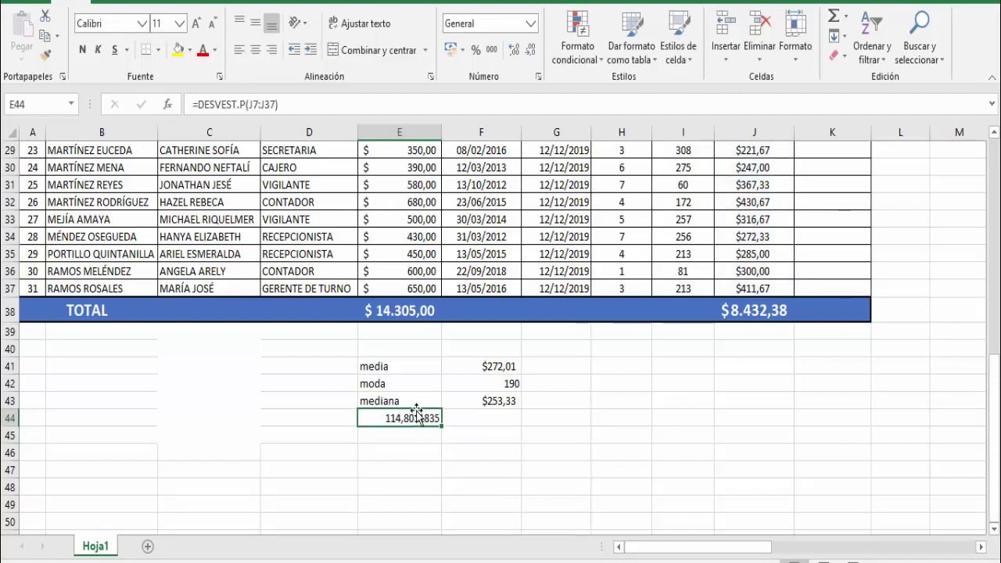
pyautogui.moveTo(415, 408); pyautogui.dragTo(491, 425)
pyautogui.click(391, 419)
pyautogui.doubleClick(392, 423)
pyautogui.write('desviacion')
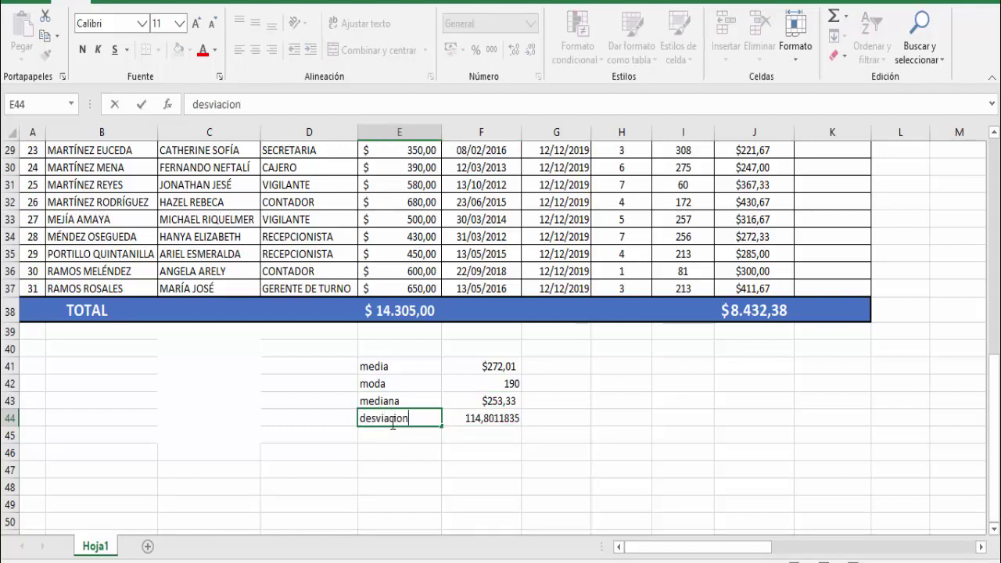
pyautogui.press('Return')
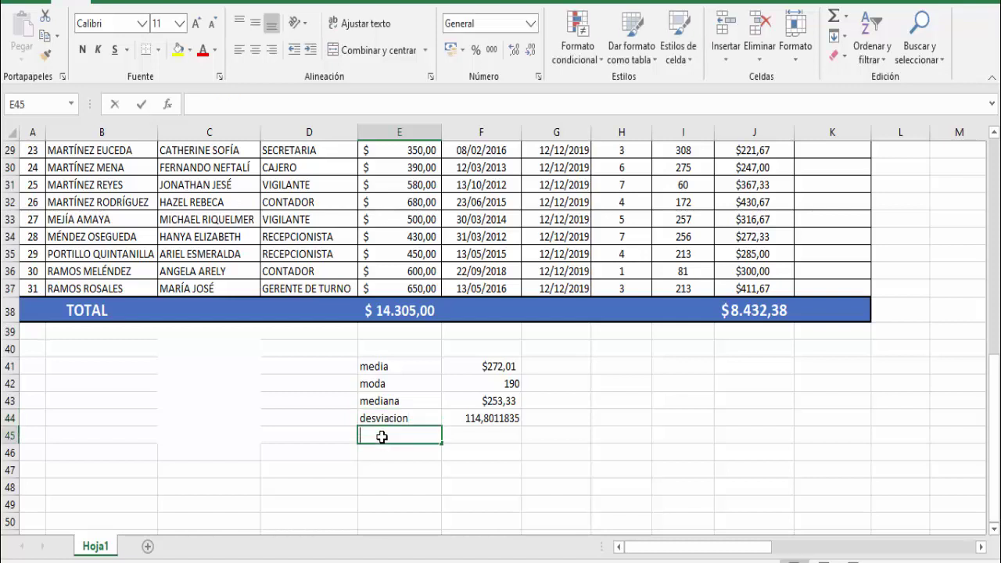
# Label E45 "varianza" and calculate the sample variance of the bonuses in F45 with VAR.S over the range J7:J37
pyautogui.write('varianza')
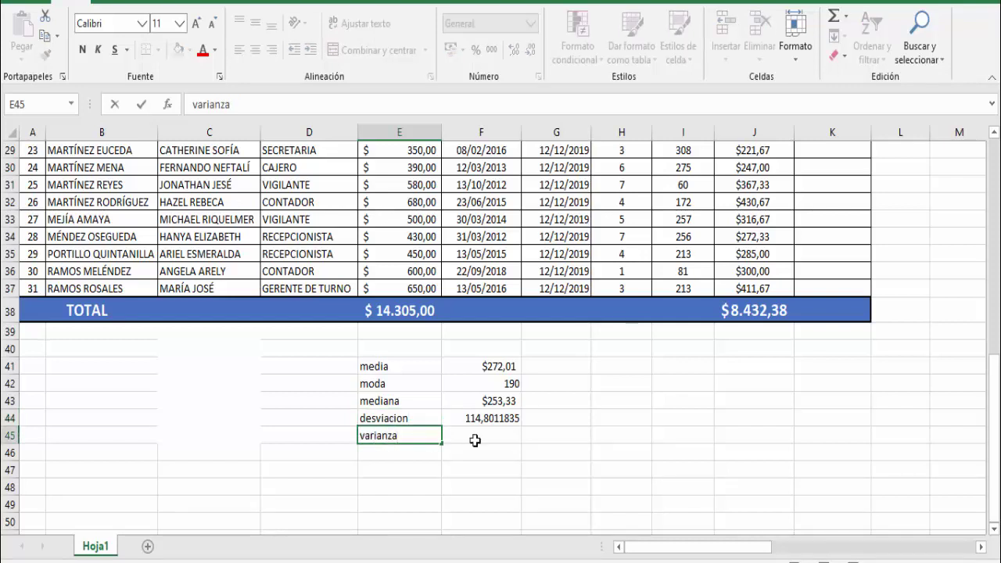
pyautogui.doubleClick(498, 436)
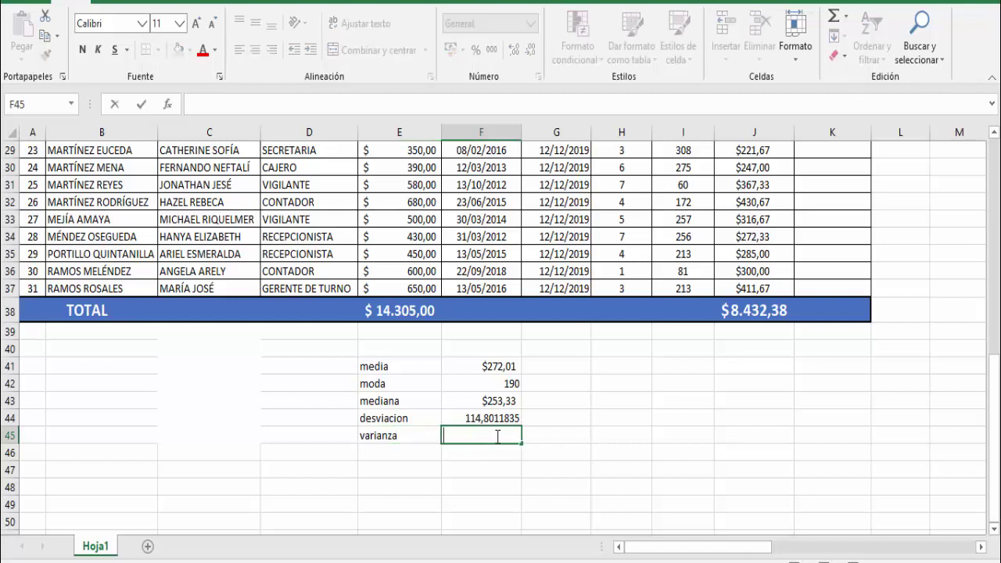
pyautogui.write('=')
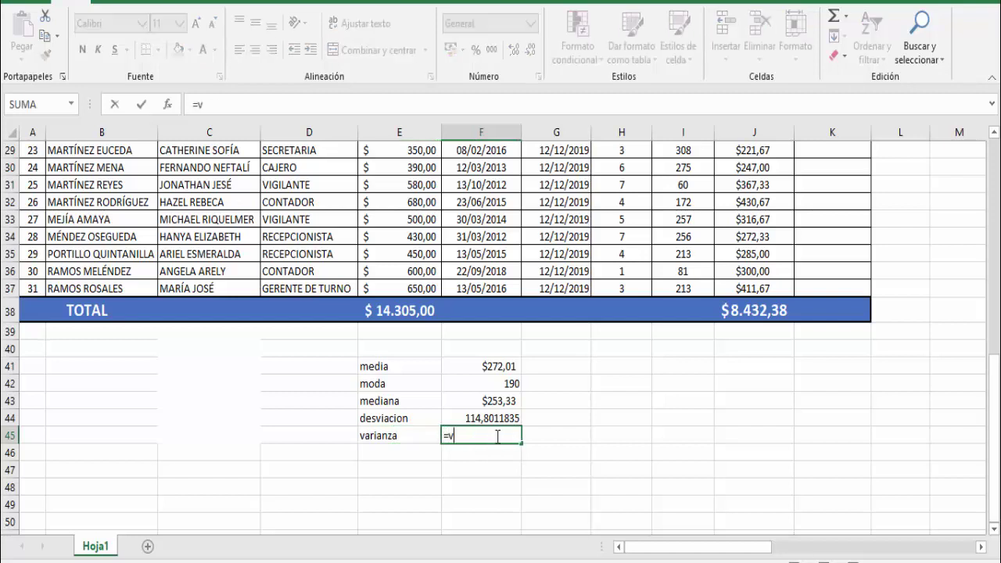
pyautogui.write('va')
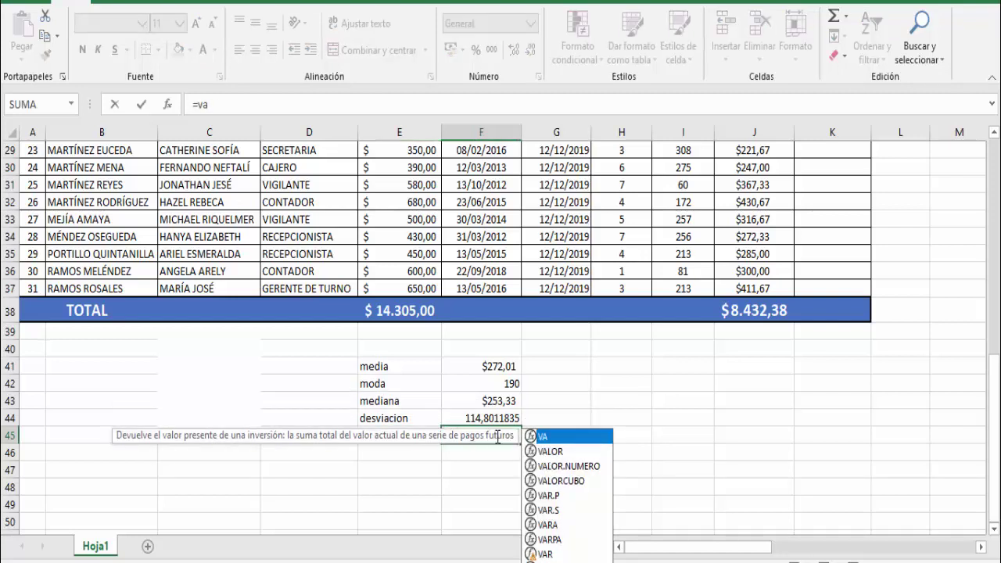
pyautogui.write('r')
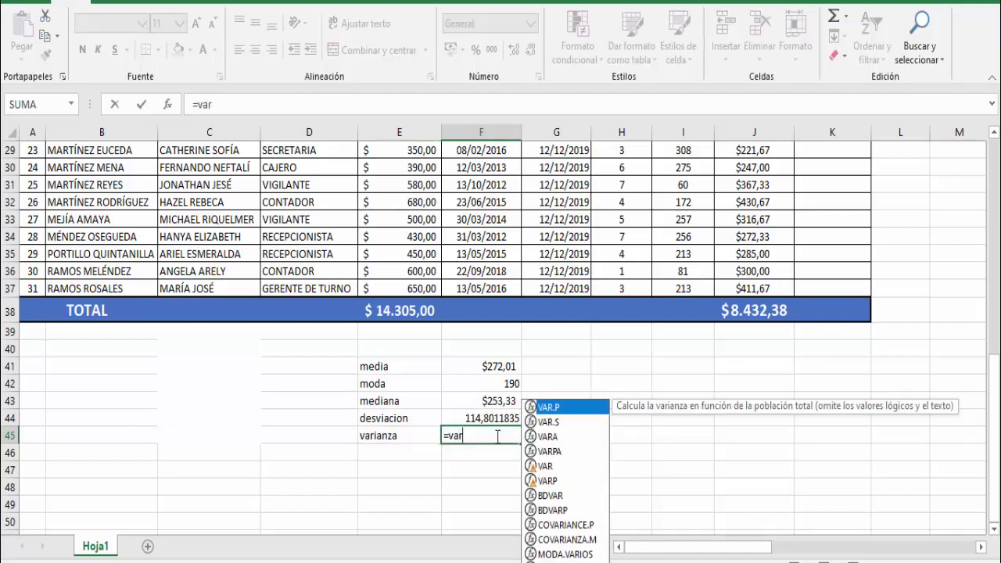
pyautogui.doubleClick(561, 424)
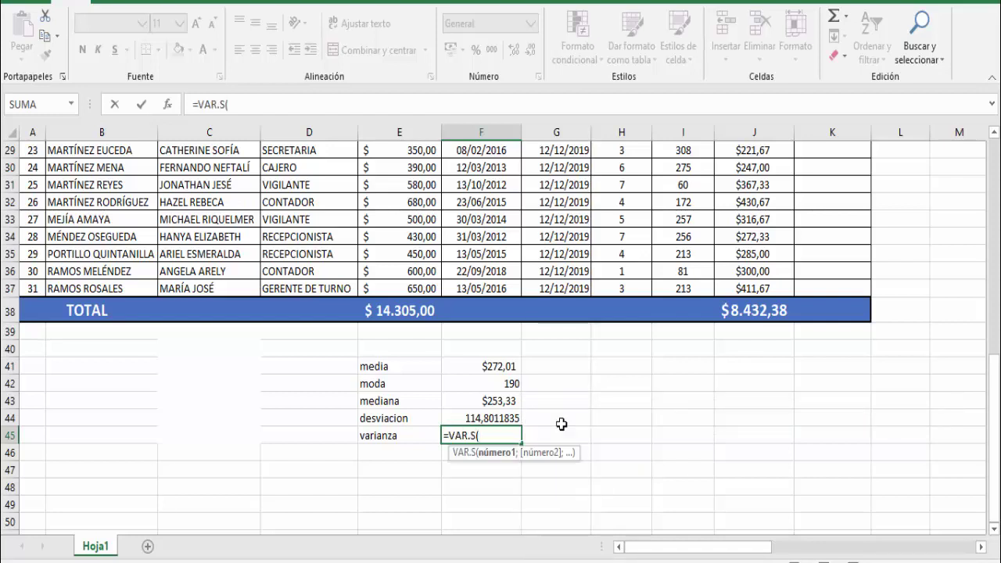
pyautogui.moveTo(994, 383); pyautogui.dragTo(993, 320)
pyautogui.moveTo(764, 162); pyautogui.dragTo(764, 495)
pyautogui.moveTo(994, 388); pyautogui.dragTo(994, 411)
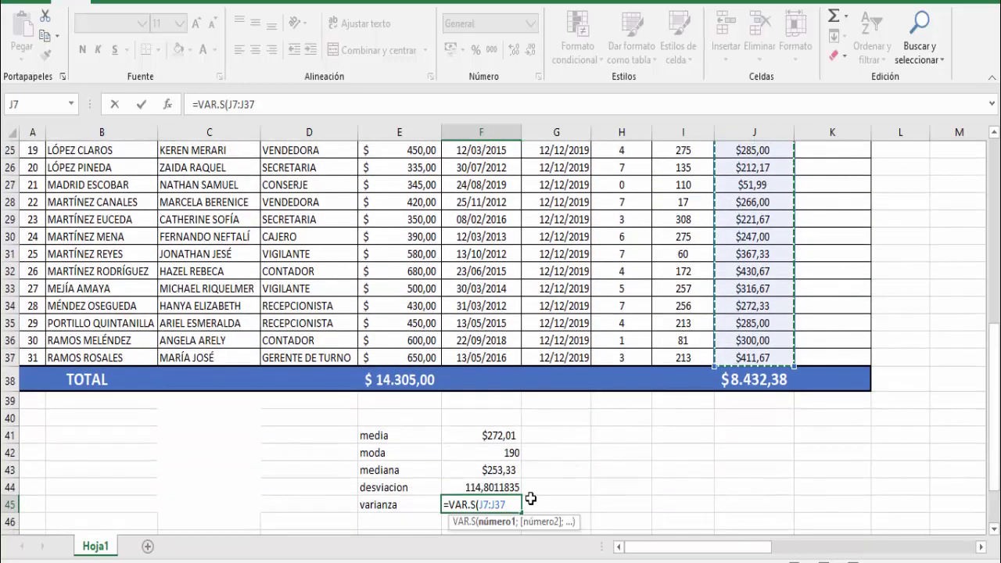
pyautogui.write(')')
pyautogui.press('Return')
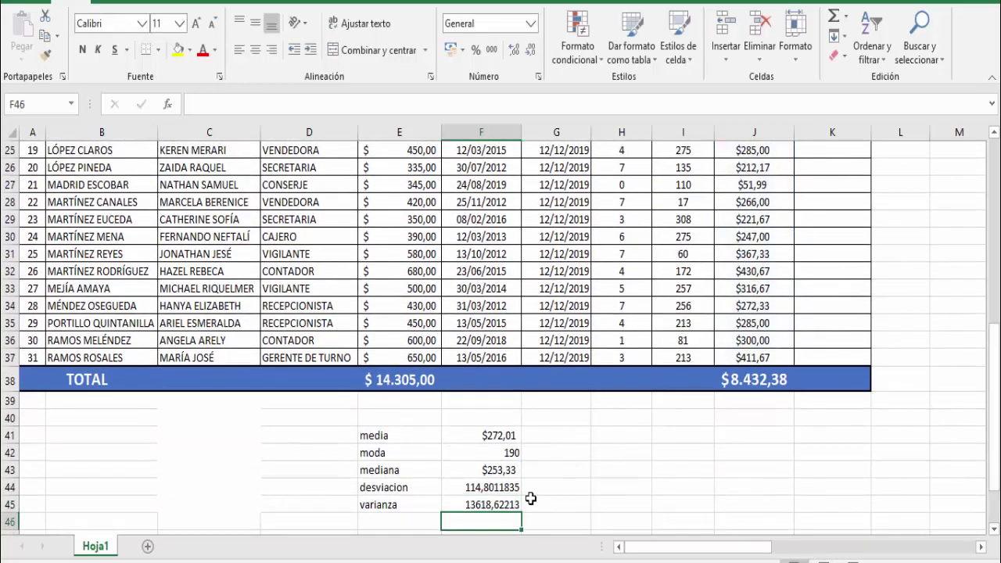
pyautogui.click(489, 487)
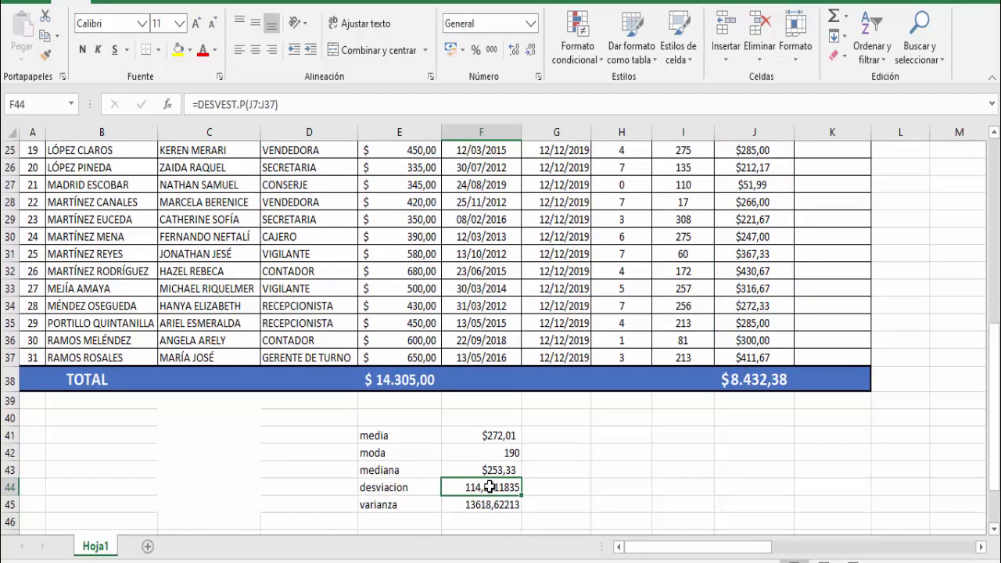
# Reduce the standard deviation in F44 to two decimal places
pyautogui.click(533, 51)
pyautogui.click(533, 52)
pyautogui.click(533, 51)
pyautogui.click(533, 52)
pyautogui.click(533, 52)
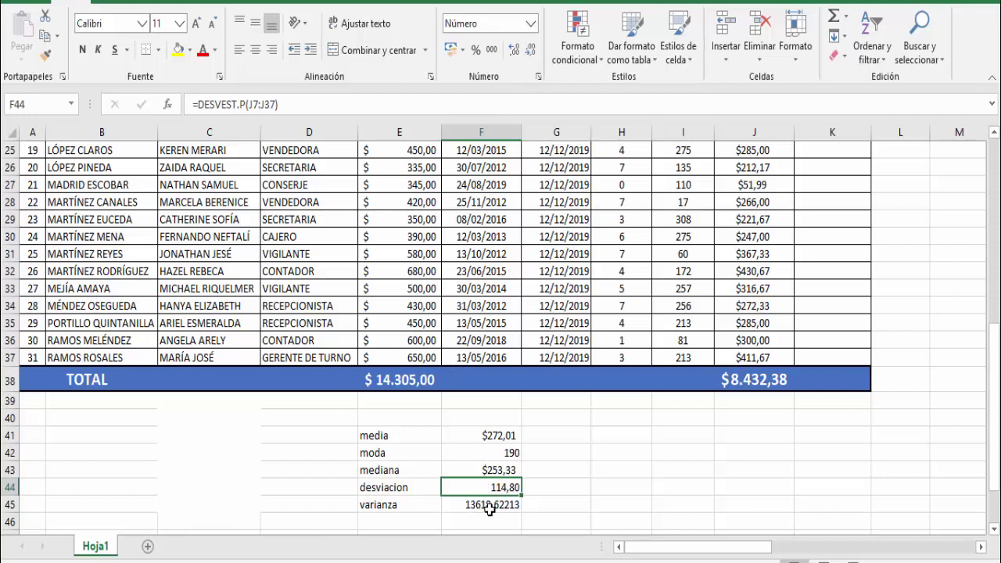
# Reduce the variance in F45 to one decimal place
pyautogui.click(489, 505)
pyautogui.click(531, 55)
pyautogui.click(532, 55)
pyautogui.click(532, 55)
pyautogui.click(532, 55)
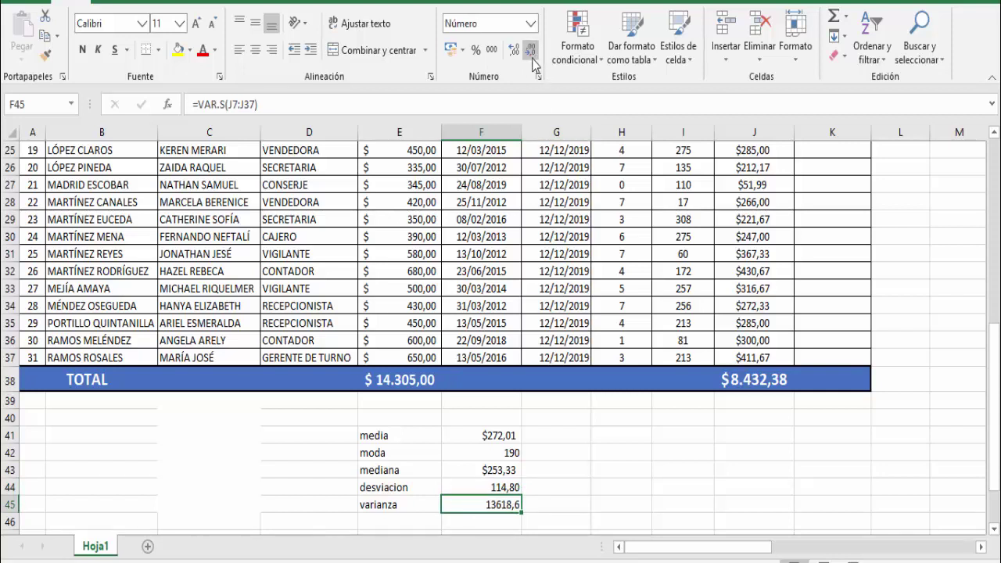
pyautogui.click(571, 484)
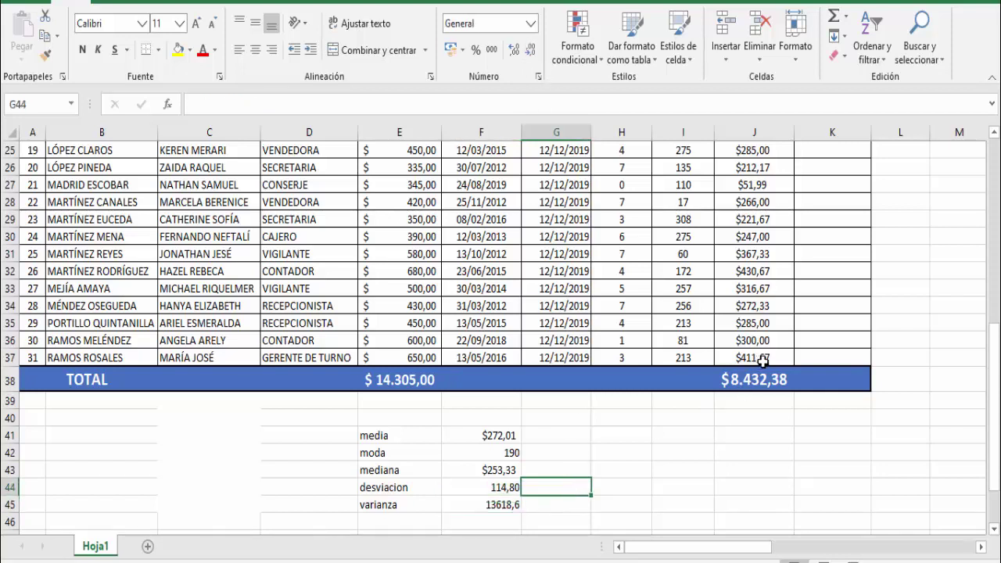
# Insert a markers-only scatter chart of the bonus values in J7:J37
pyautogui.moveTo(994, 393); pyautogui.dragTo(994, 237)
pyautogui.moveTo(755, 240); pyautogui.dragTo(760, 478)
pyautogui.click(111, 2)
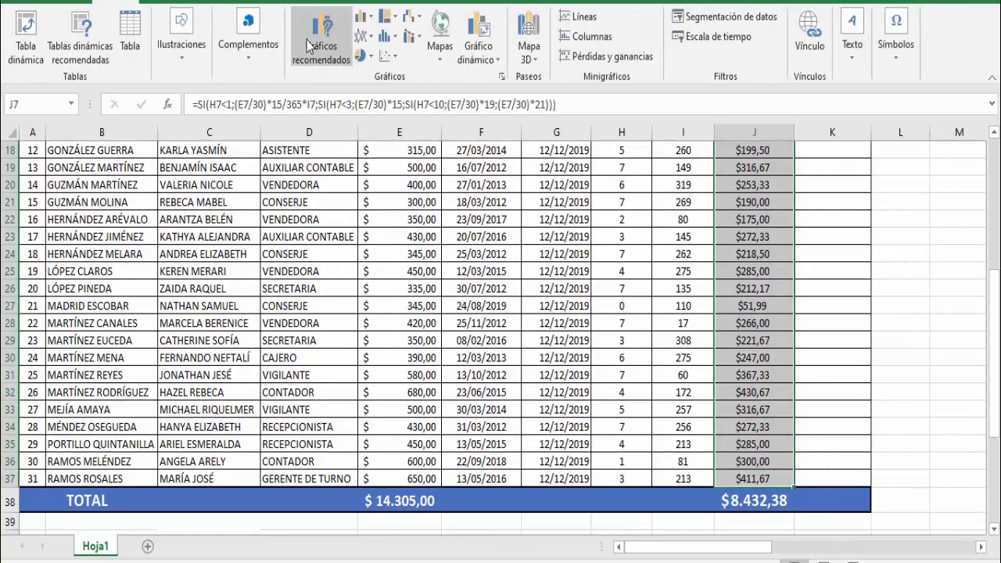
pyautogui.click(391, 55)
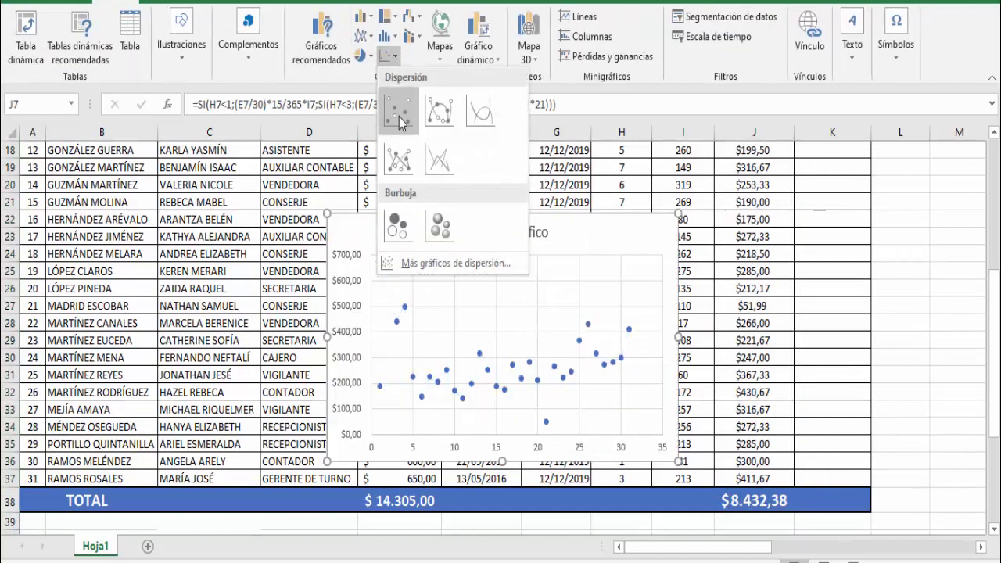
pyautogui.click(399, 117)
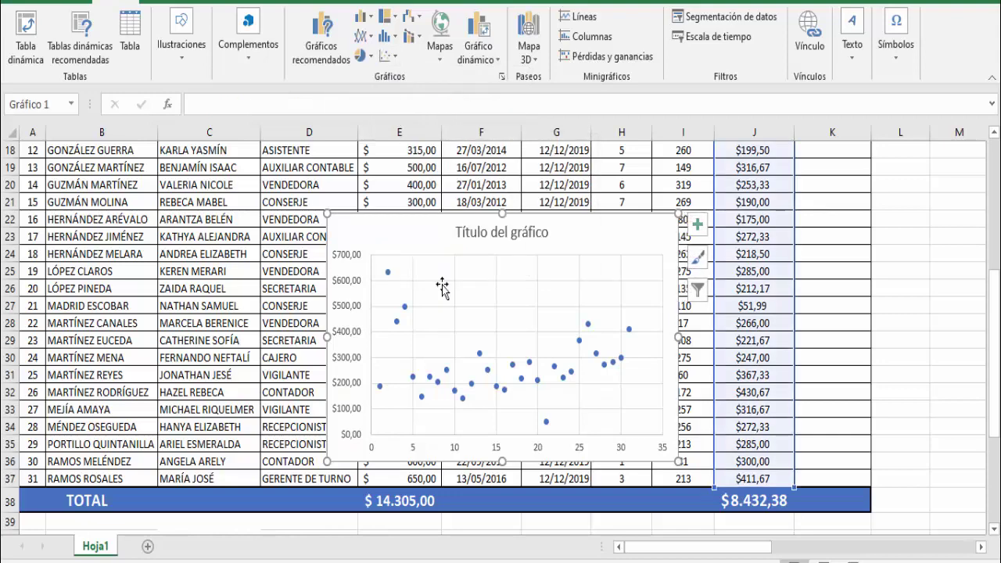
# Apply the dark gray chart style with the bold white title to the scatter chart and move the chart down to start at row 24
pyautogui.doubleClick(568, 236)
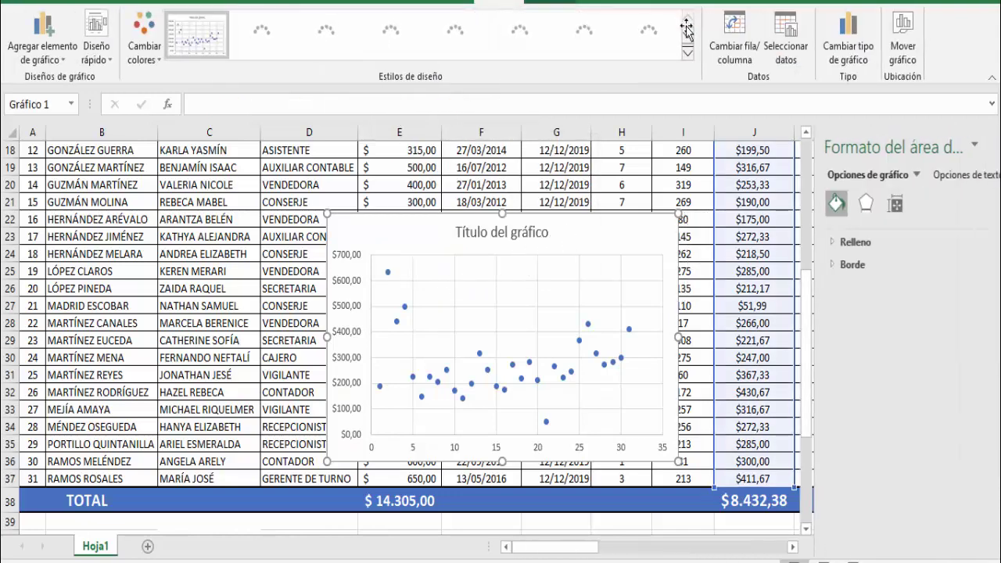
pyautogui.click(688, 54)
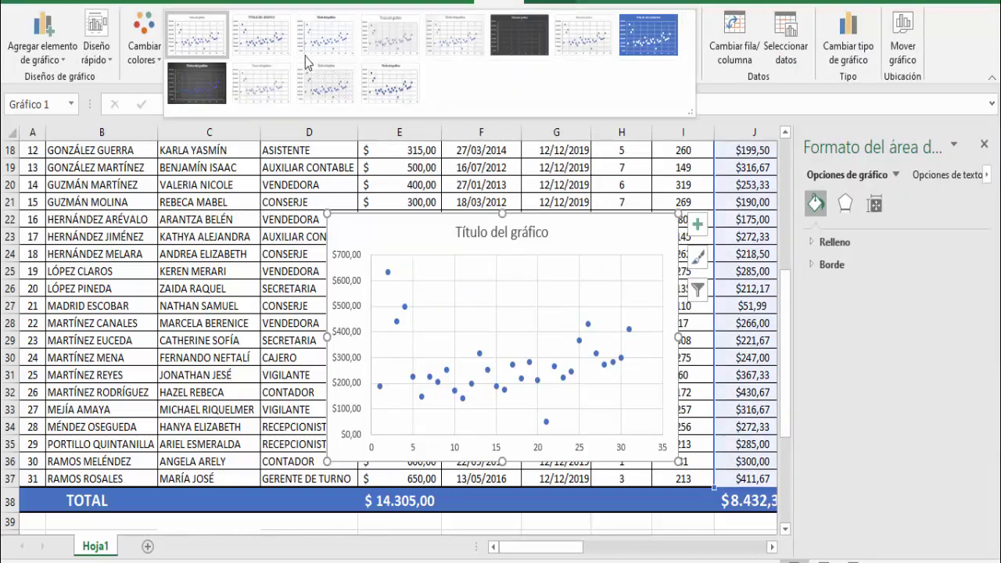
pyautogui.click(197, 83)
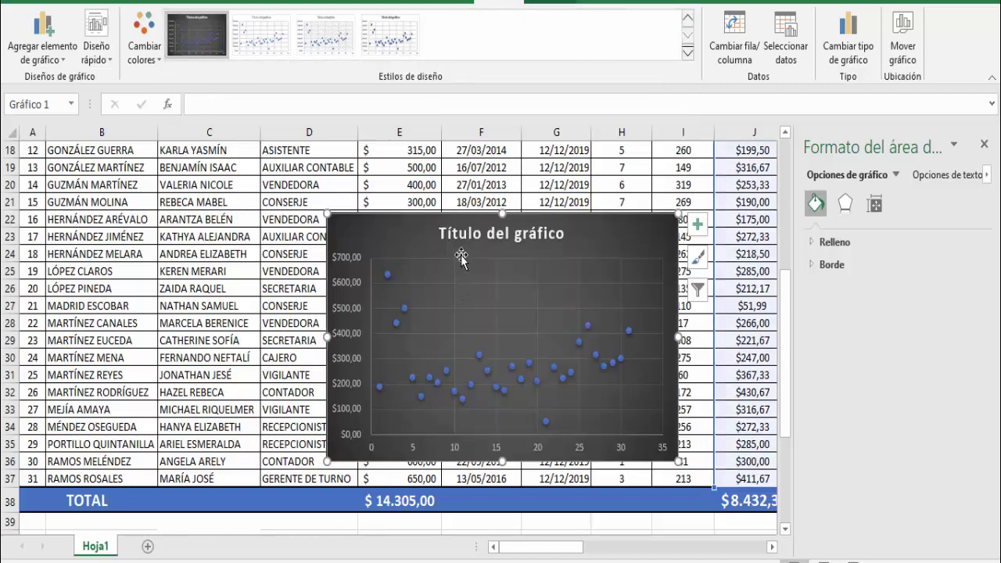
pyautogui.moveTo(424, 240); pyautogui.dragTo(467, 249)
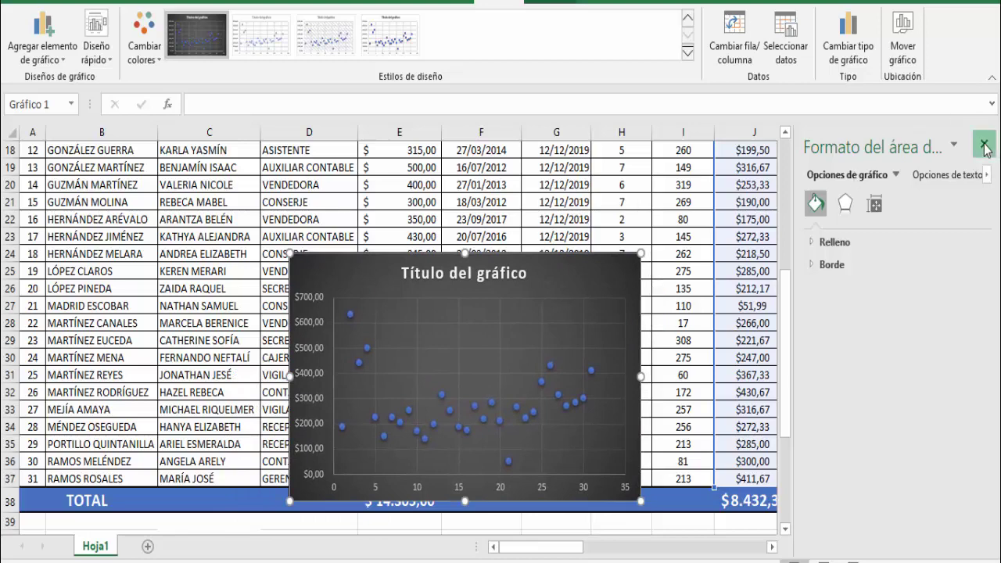
pyautogui.click(984, 148)
pyautogui.moveTo(994, 328); pyautogui.dragTo(996, 401)
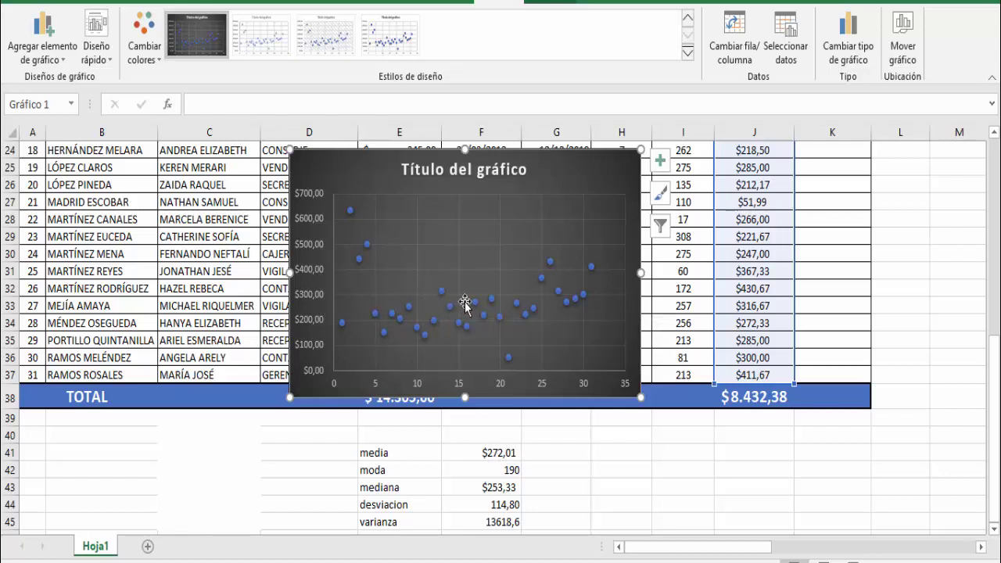
pyautogui.click(335, 307)
pyautogui.click(337, 306)
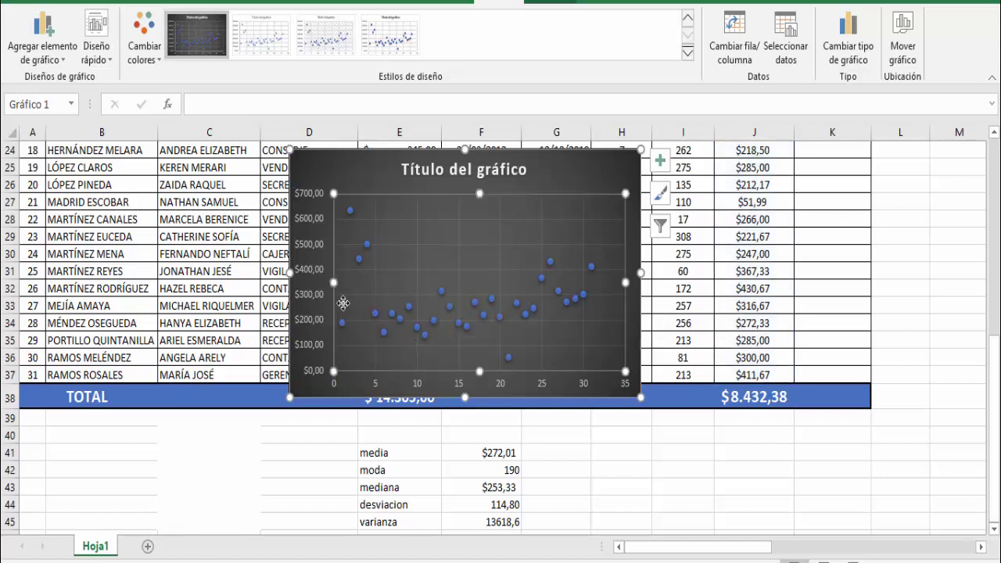